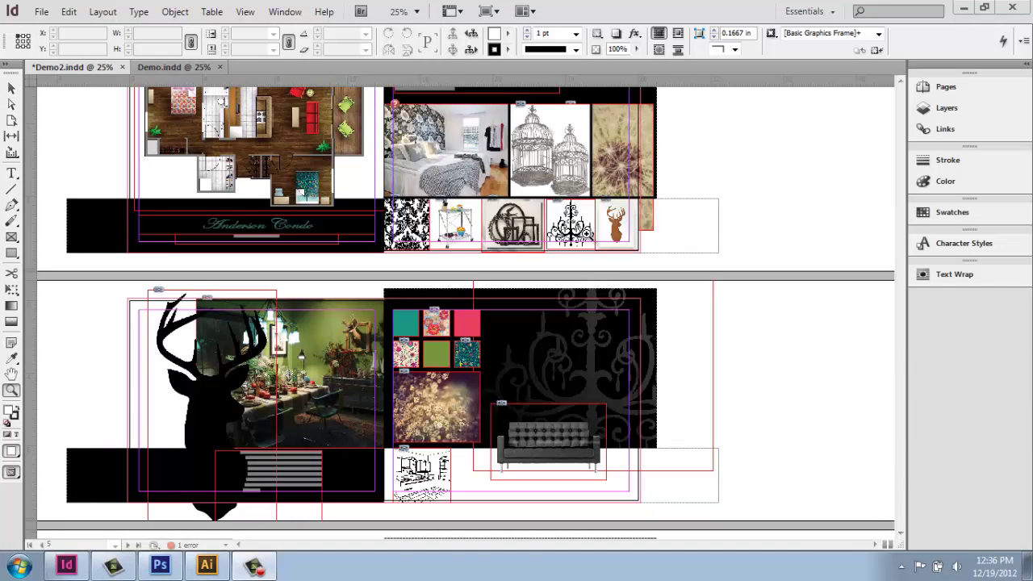
# Zoom in on the chandelier and wood-grain deer images, then back out to both spreads.
pyautogui.click(585, 232)
pyautogui.click(508, 280)
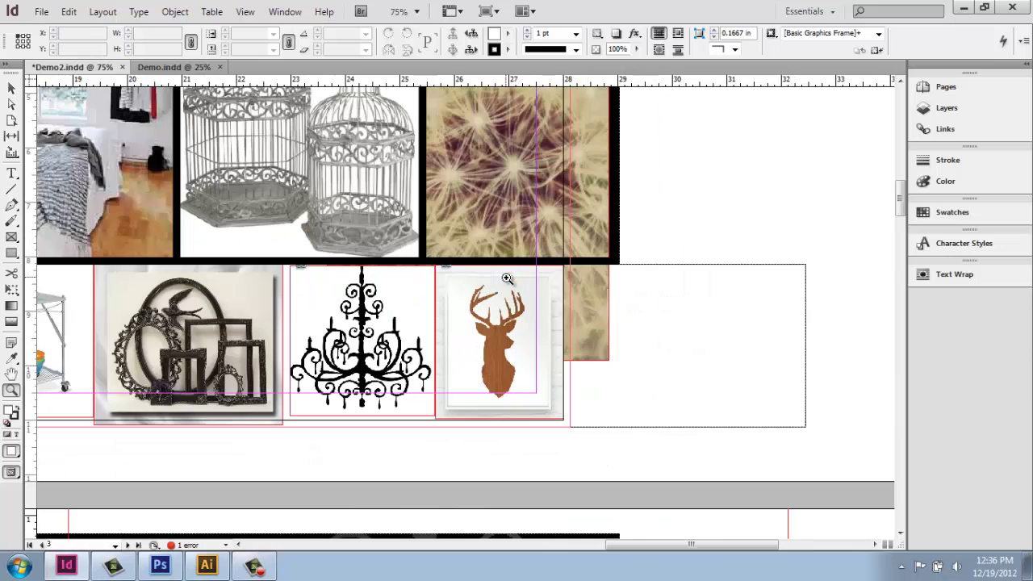
pyautogui.click(416, 377)
pyautogui.click(537, 310)
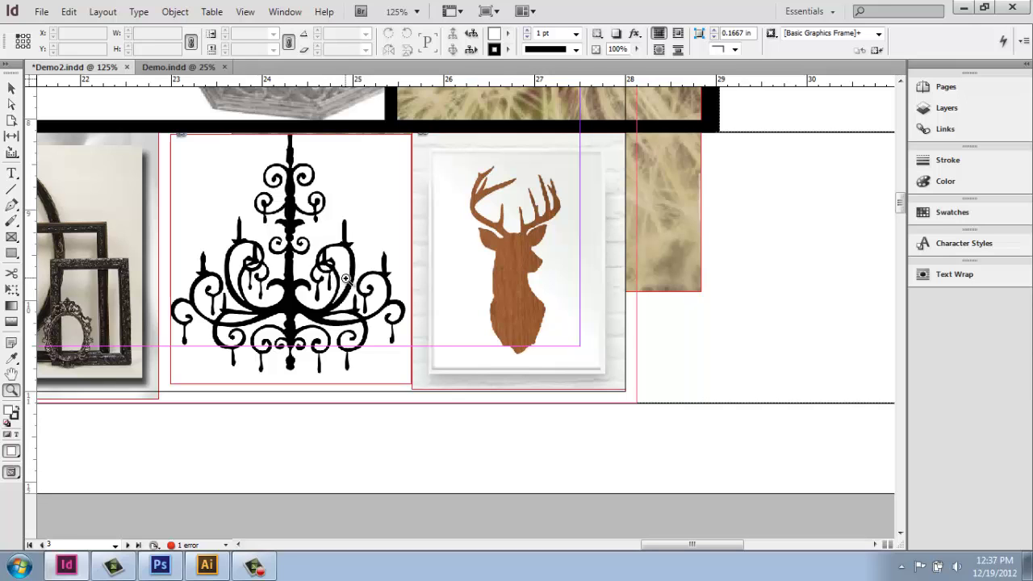
pyautogui.keyDown('alt'); pyautogui.click(345, 278); pyautogui.keyUp('alt')
pyautogui.keyDown('alt'); pyautogui.click(346, 281); pyautogui.keyUp('alt')
pyautogui.keyDown('alt'); pyautogui.click(347, 282); pyautogui.keyUp('alt')
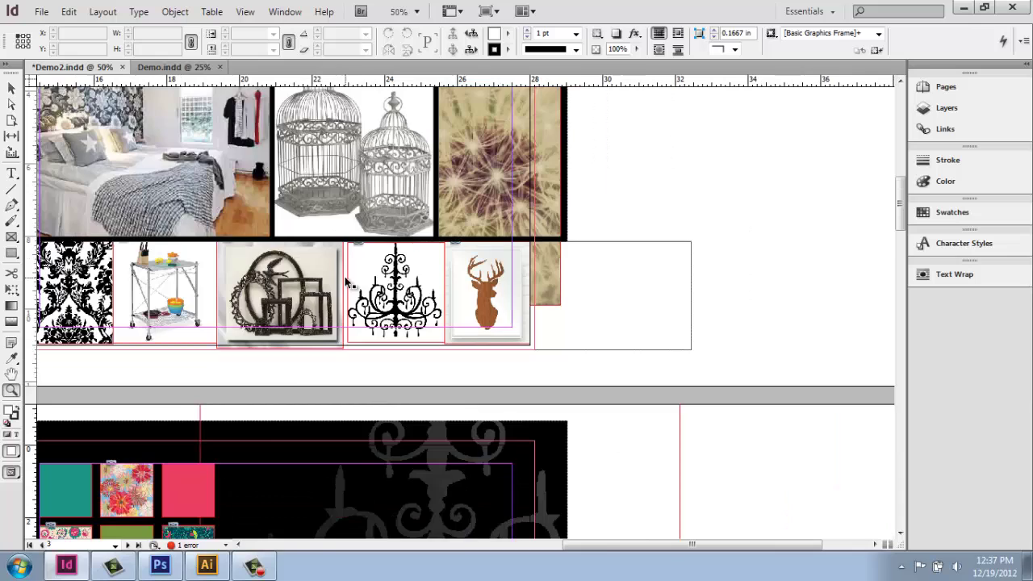
pyautogui.keyDown('alt'); pyautogui.click(347, 280); pyautogui.keyUp('alt')
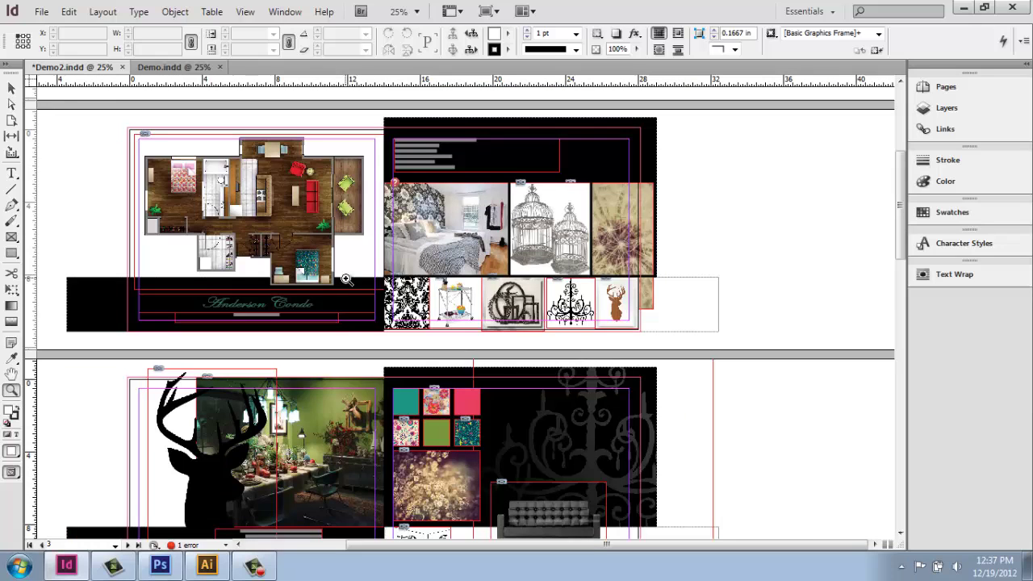
pyautogui.scroll(-2, 339, 258)
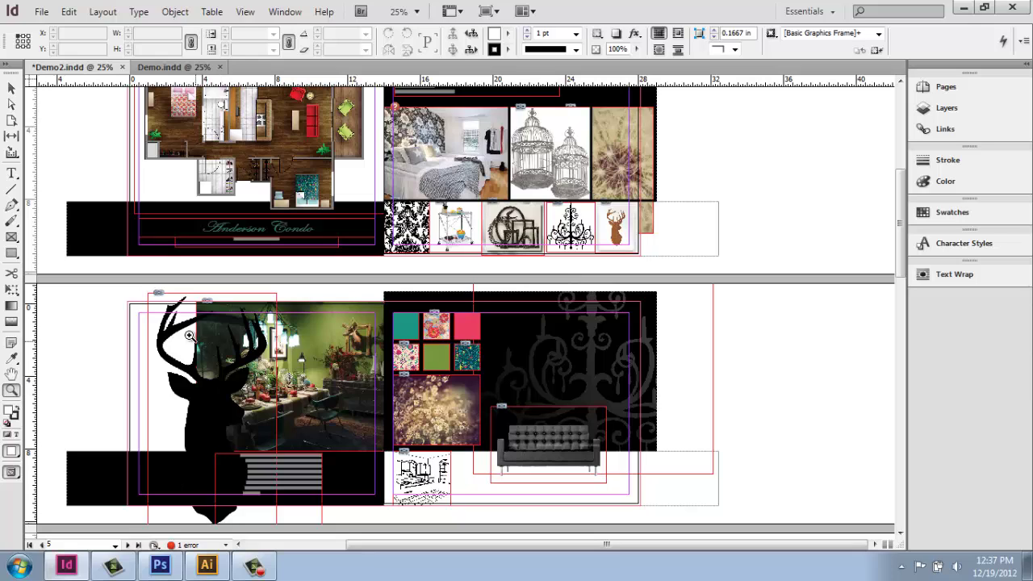
# Switch to Illustrator and start a new document from the File menu.
pyautogui.click(199, 569)
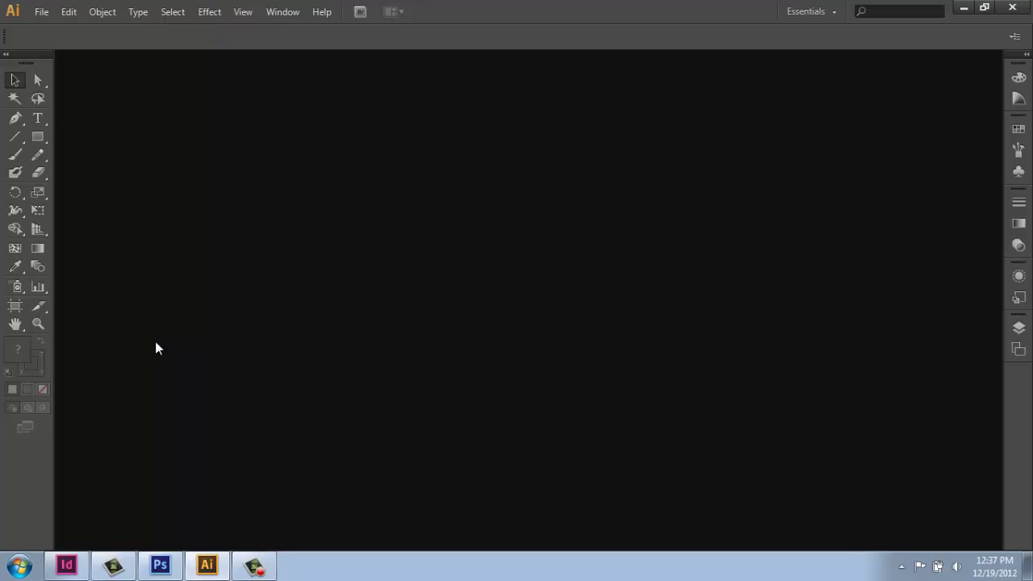
pyautogui.click(43, 18)
pyautogui.click(46, 28)
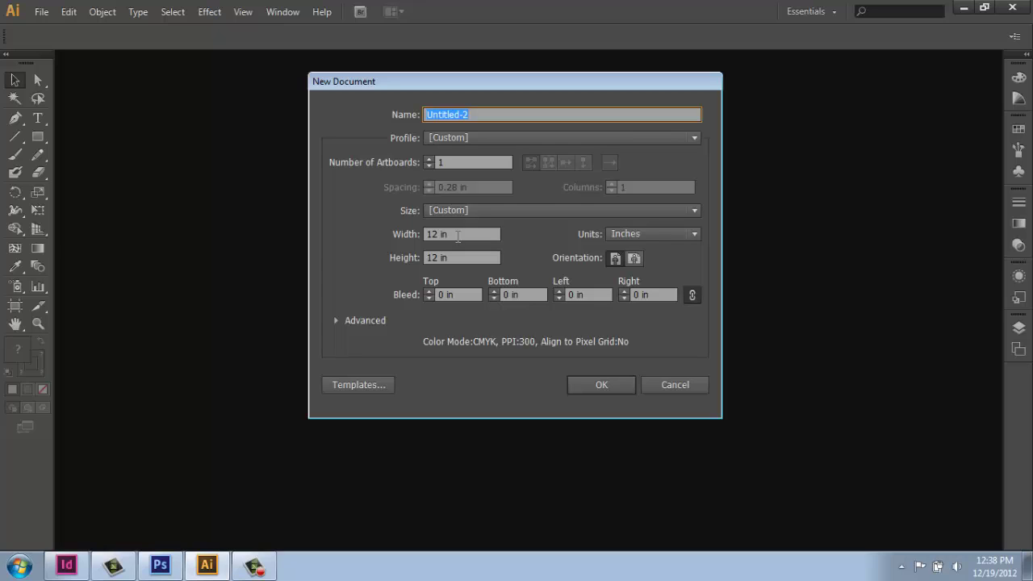
# Change the document width and height to 15 in and create the blank document.
pyautogui.click(435, 234)
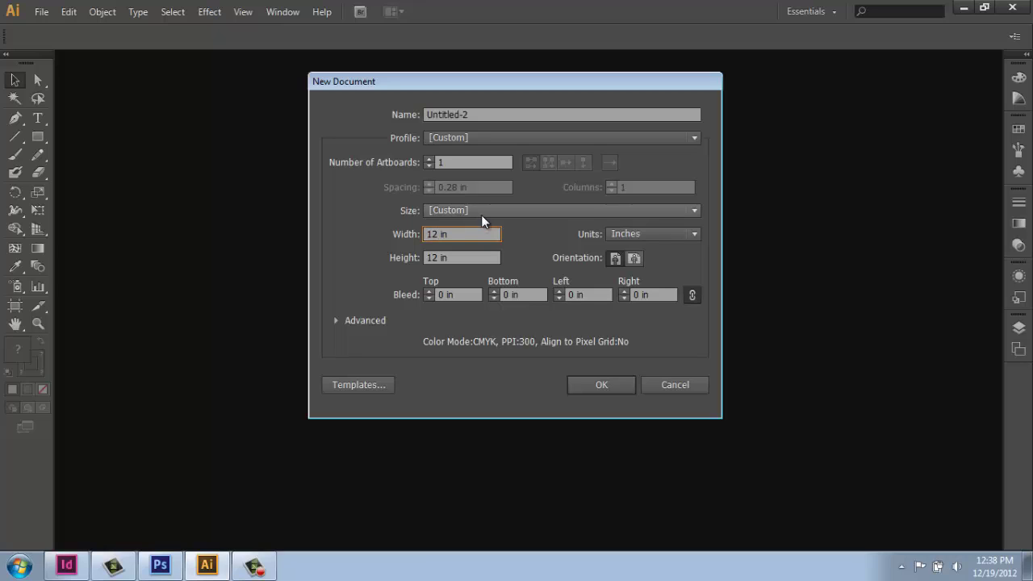
pyautogui.press('BackSpace')
pyautogui.write('5')
pyautogui.click(432, 255)
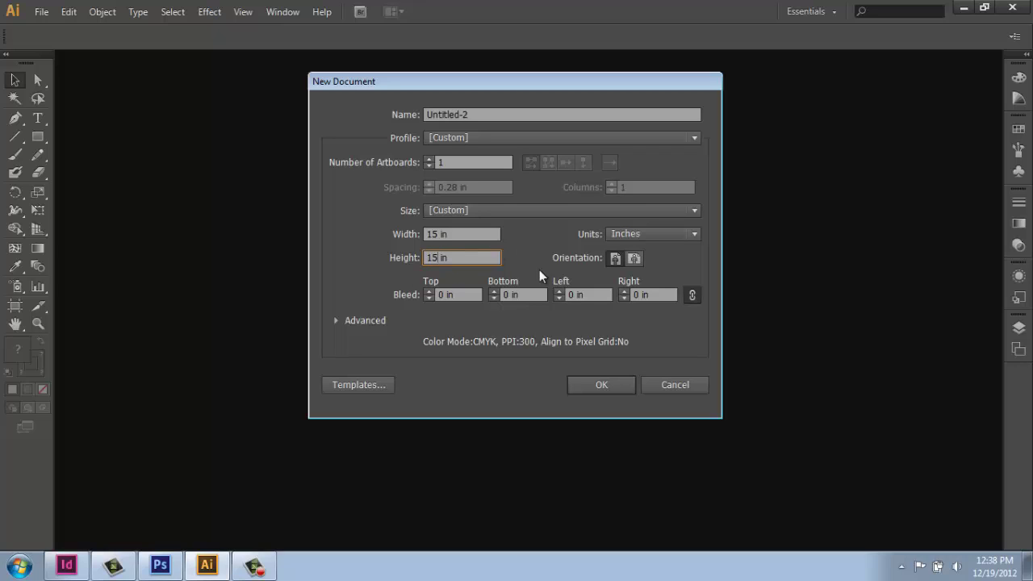
pyautogui.click(606, 385)
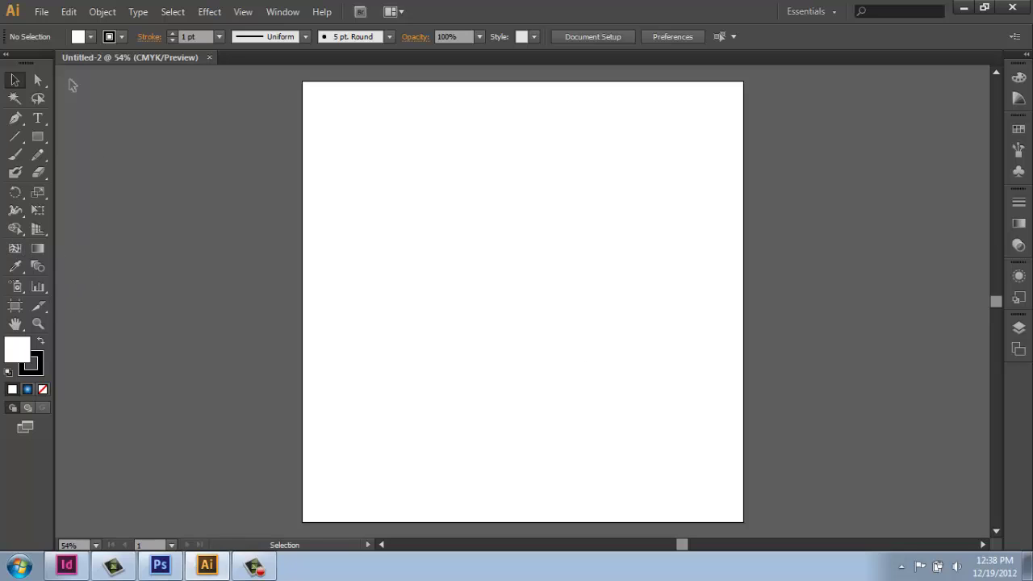
# Place Deer_Wood_Grain.jpg as a linked image in the middle of the artboard.
pyautogui.click(44, 12)
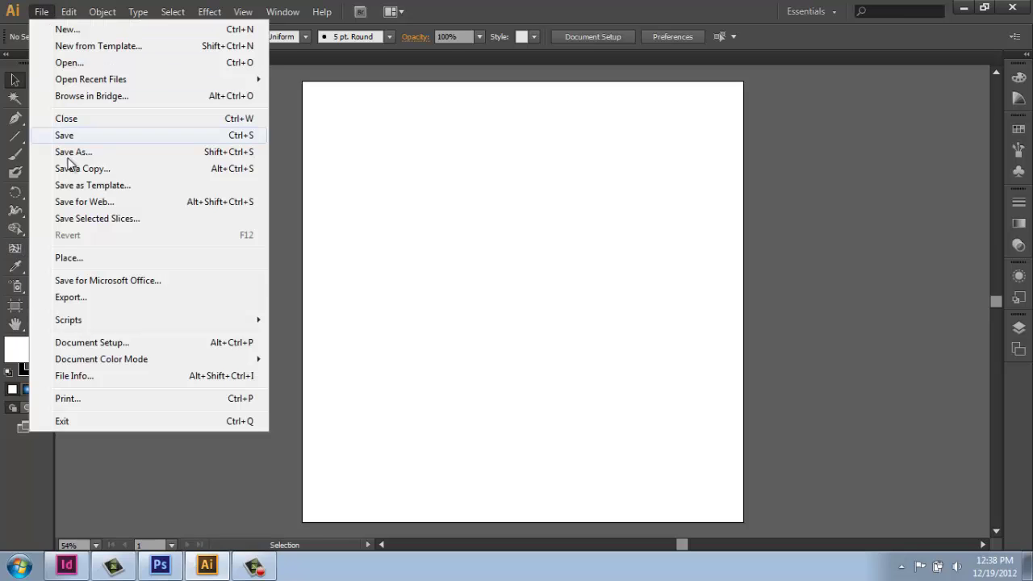
pyautogui.click(61, 258)
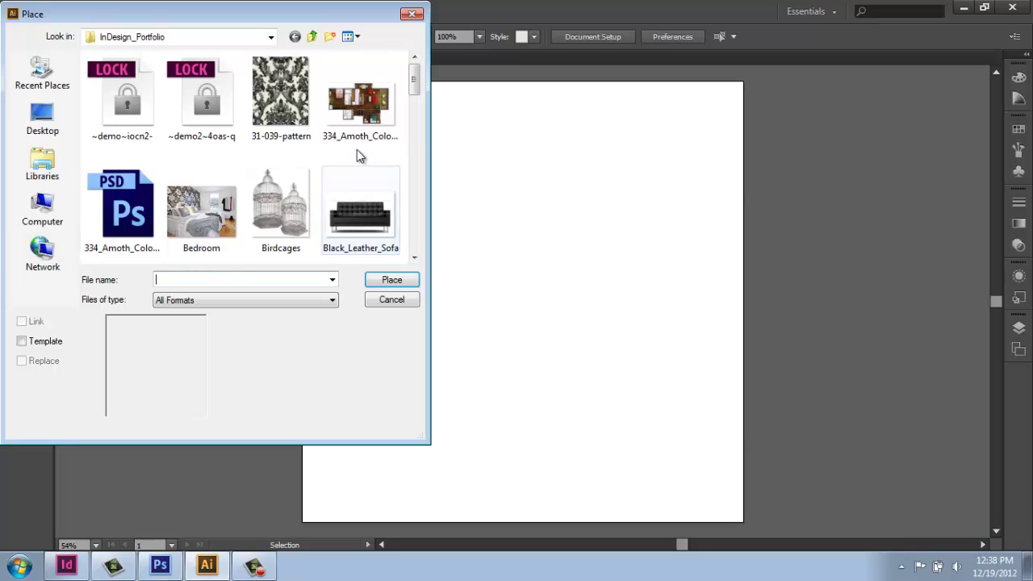
pyautogui.moveTo(414, 84); pyautogui.dragTo(410, 167)
pyautogui.click(369, 109)
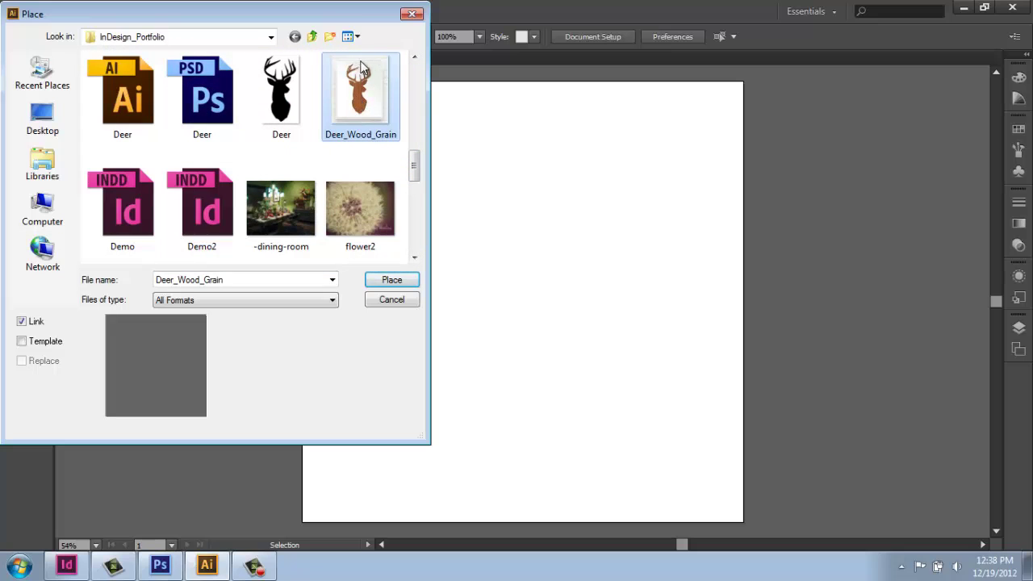
pyautogui.click(391, 280)
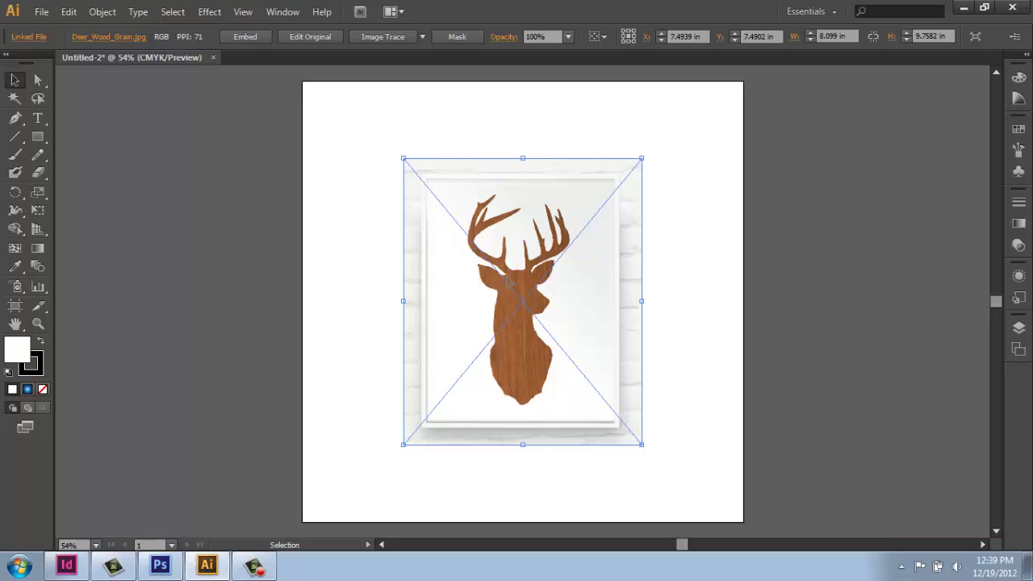
# Reselect the placed deer picture with the Selection tool and apply Image Trace to it.
pyautogui.click(669, 161)
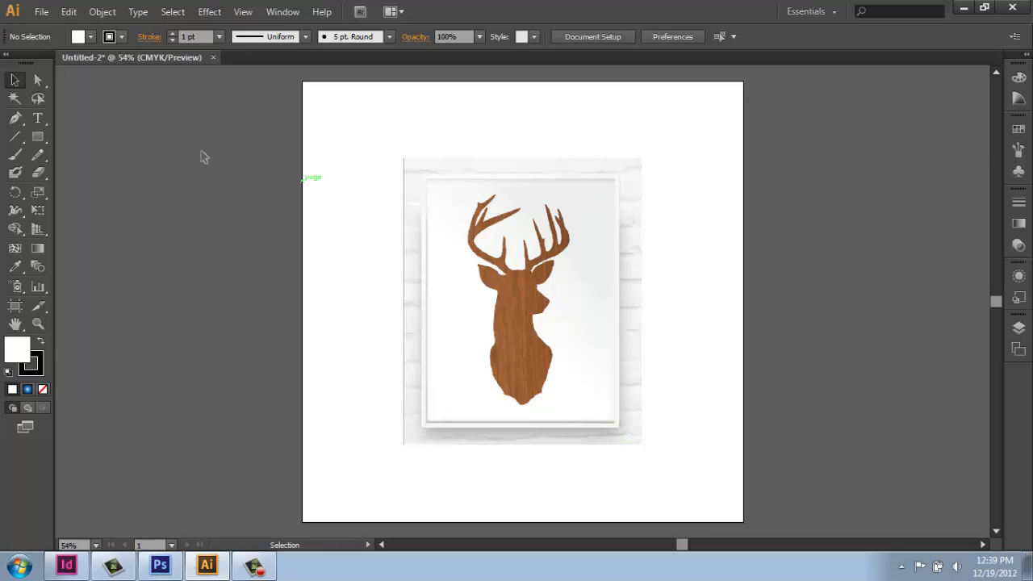
pyautogui.click(16, 82)
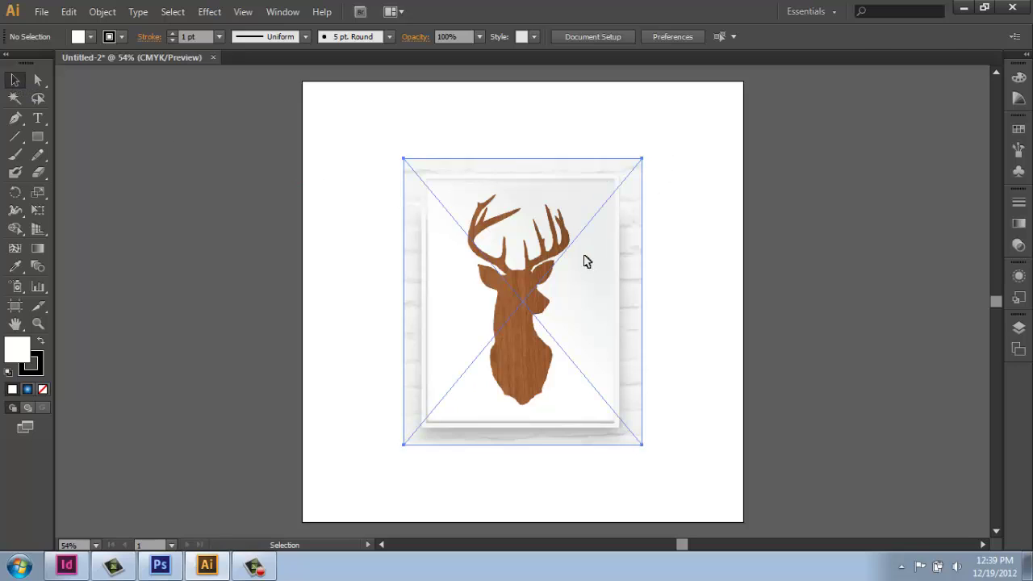
pyautogui.click(587, 261)
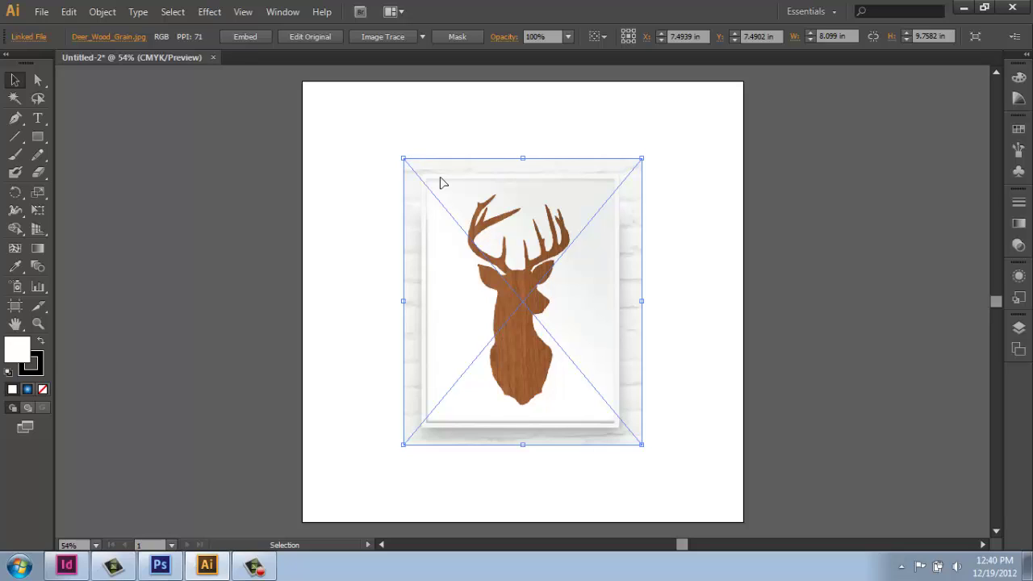
pyautogui.click(384, 37)
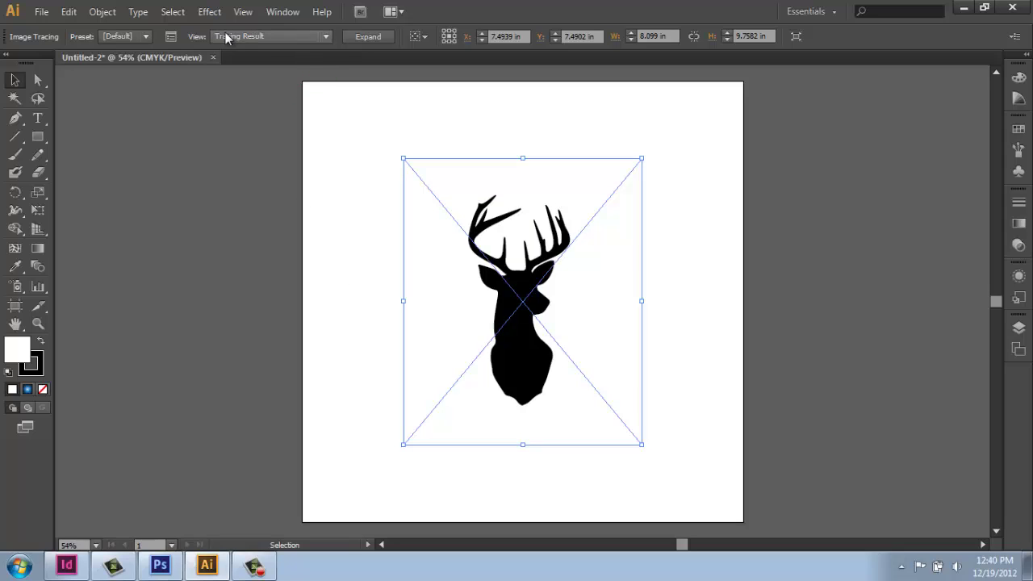
# Try a colour trace, then settle on Black and White with Paths 50%, Corners 75%, Noise 25 px.
pyautogui.click(170, 38)
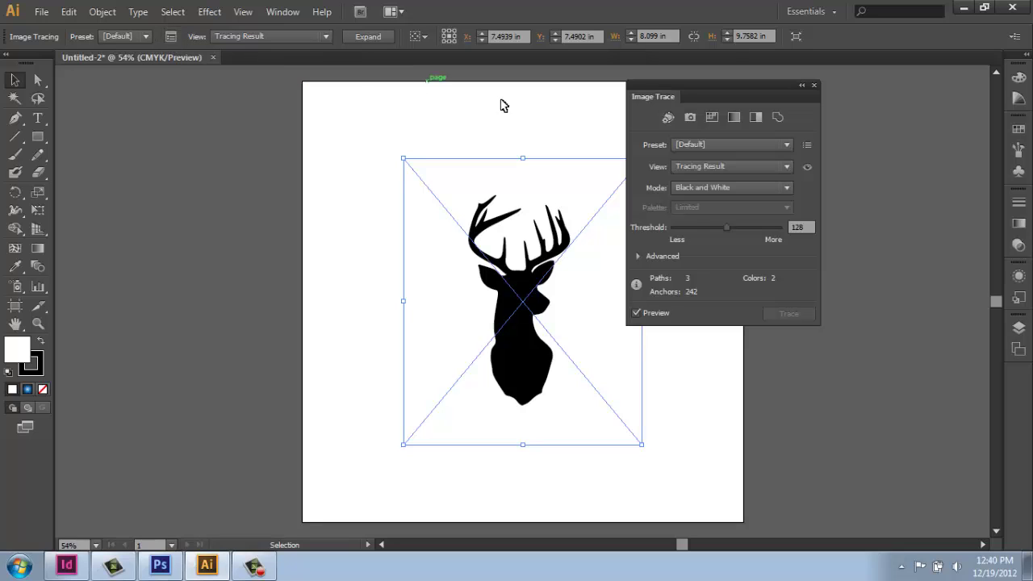
pyautogui.click(638, 98)
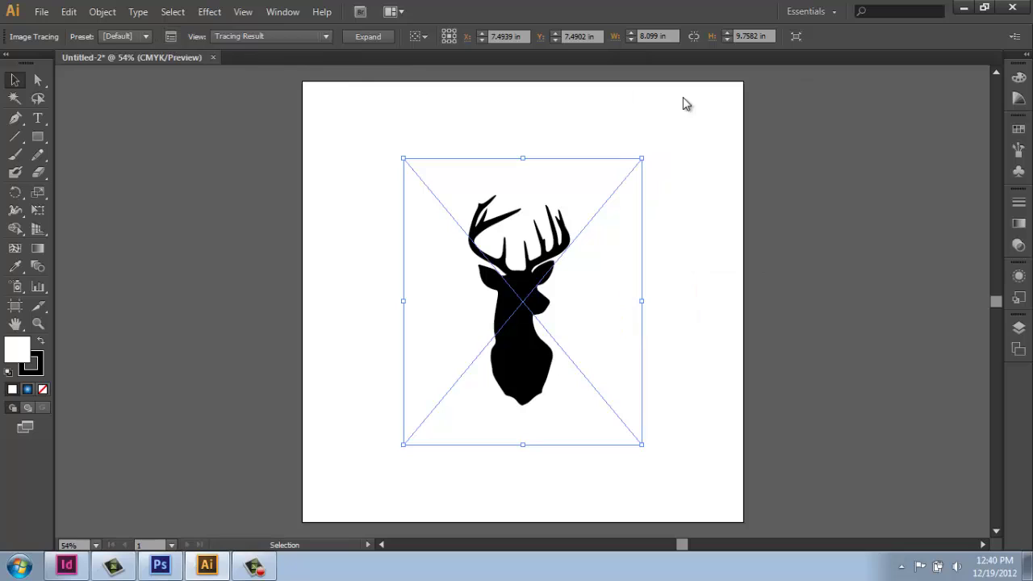
pyautogui.moveTo(760, 102); pyautogui.dragTo(761, 101)
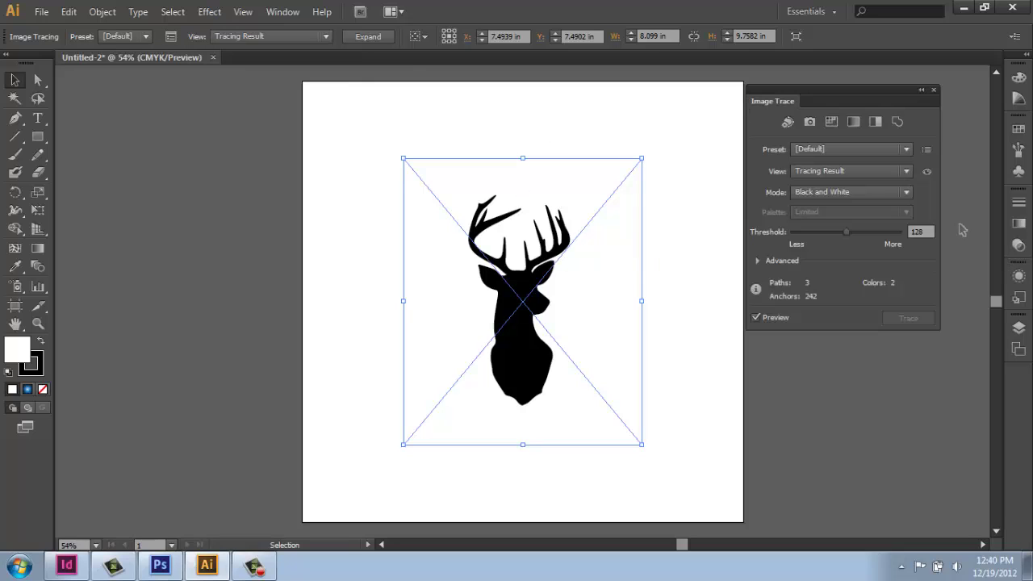
pyautogui.click(907, 192)
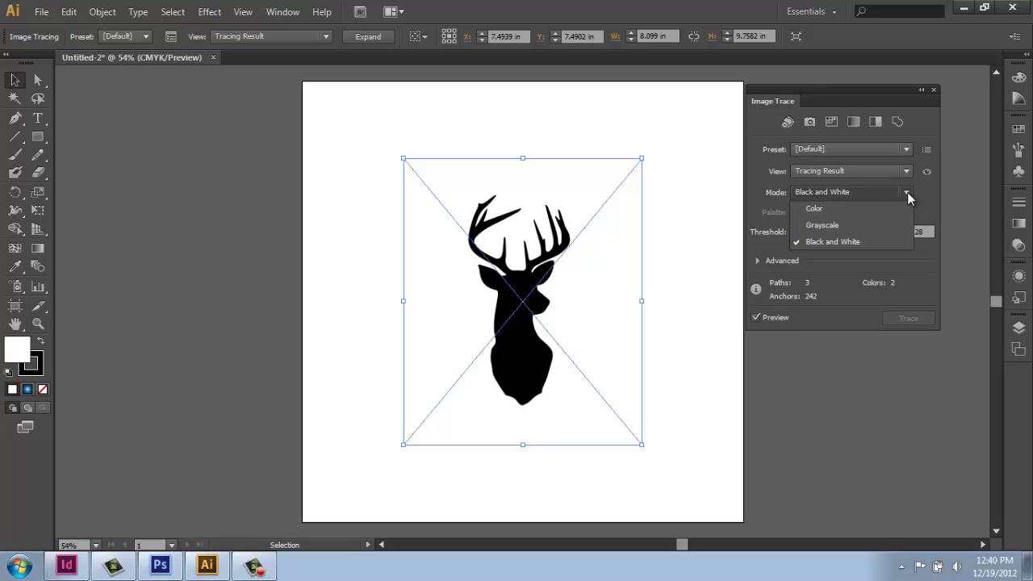
pyautogui.click(851, 208)
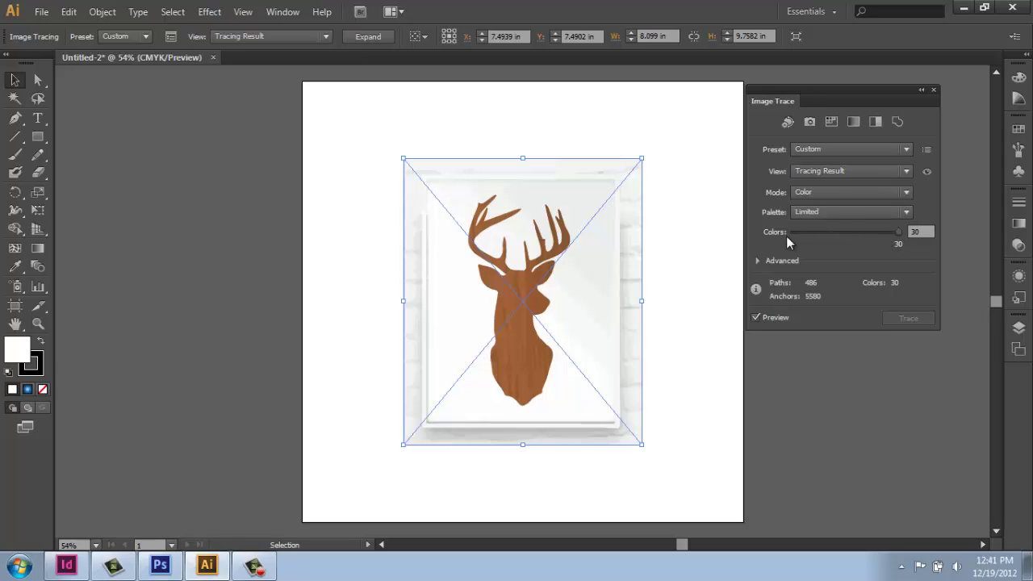
pyautogui.click(906, 194)
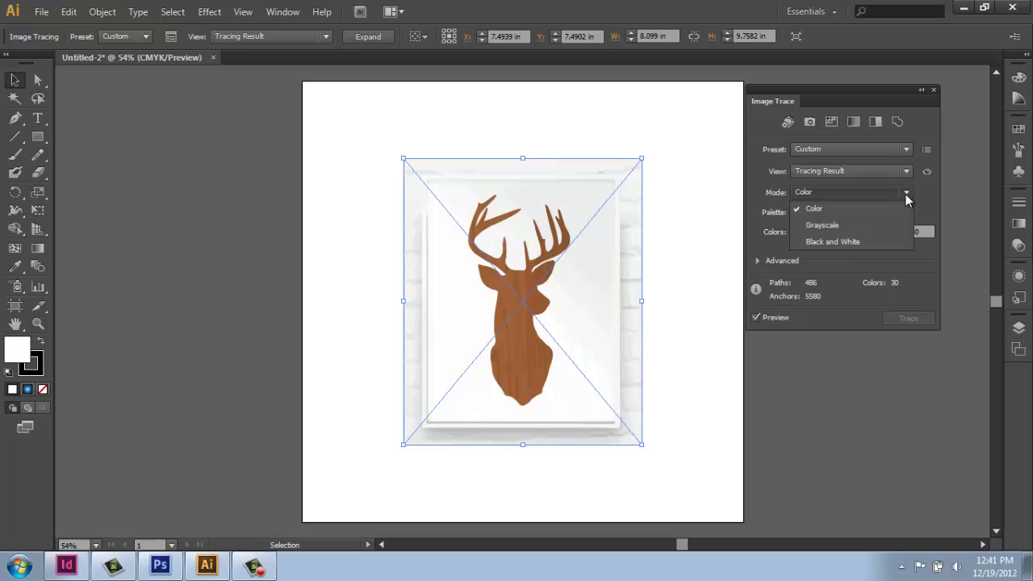
pyautogui.click(848, 241)
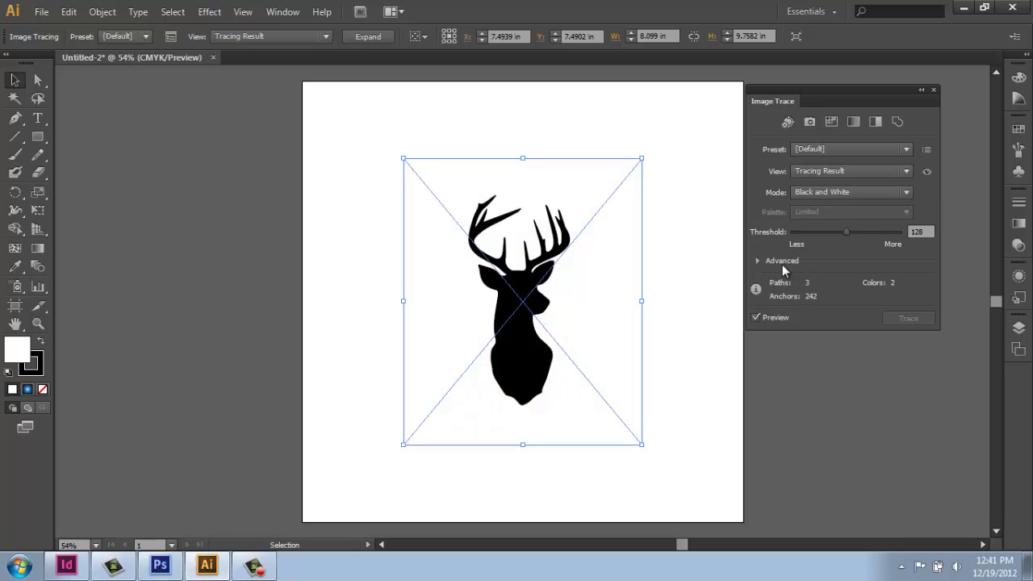
pyautogui.click(756, 261)
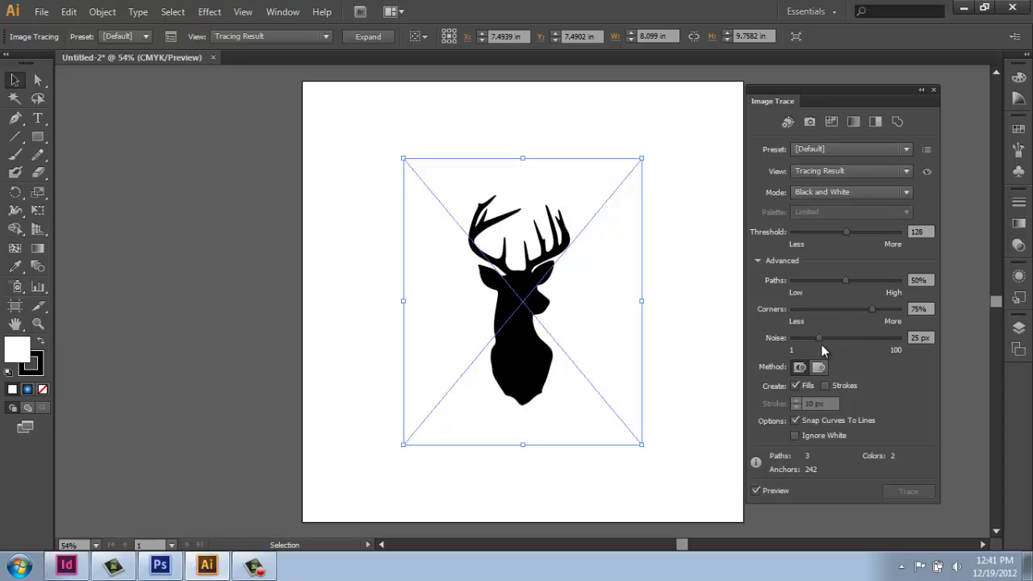
pyautogui.click(933, 90)
# Enlarge the traced deer by dragging its upper-left and lower-right corner handles outward.
pyautogui.click(778, 170)
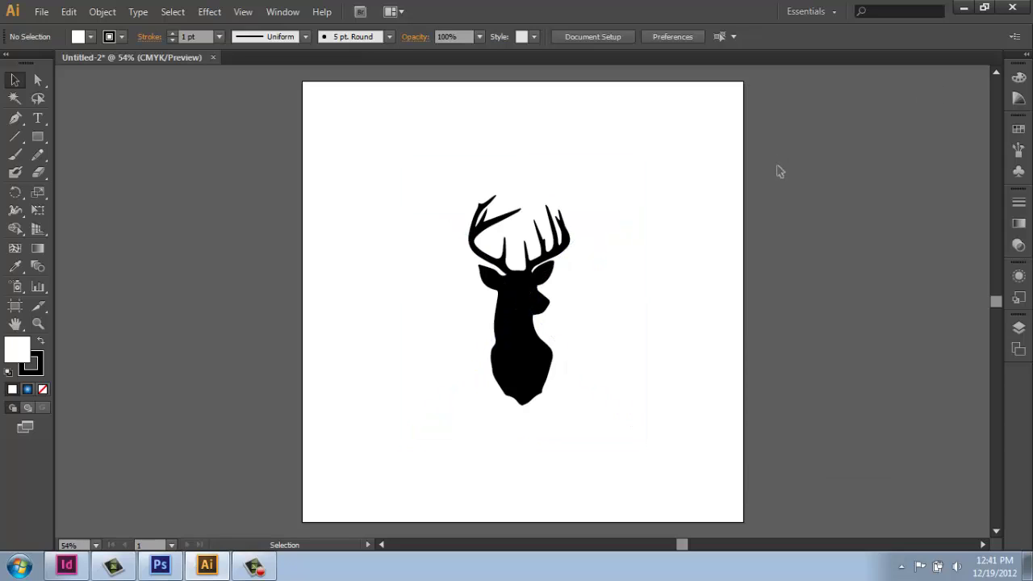
pyautogui.click(541, 300)
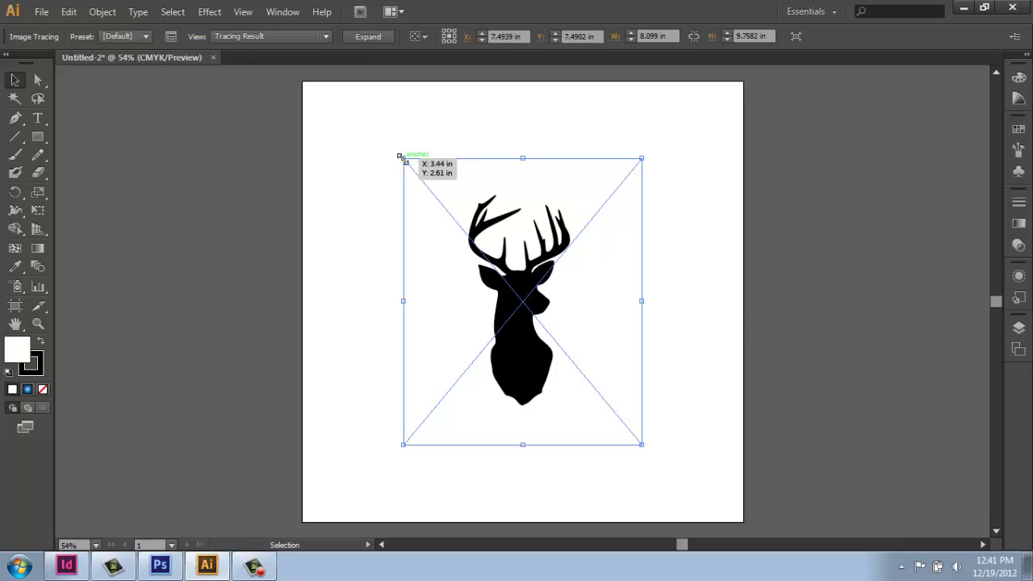
pyautogui.moveTo(400, 156); pyautogui.dragTo(340, 82)
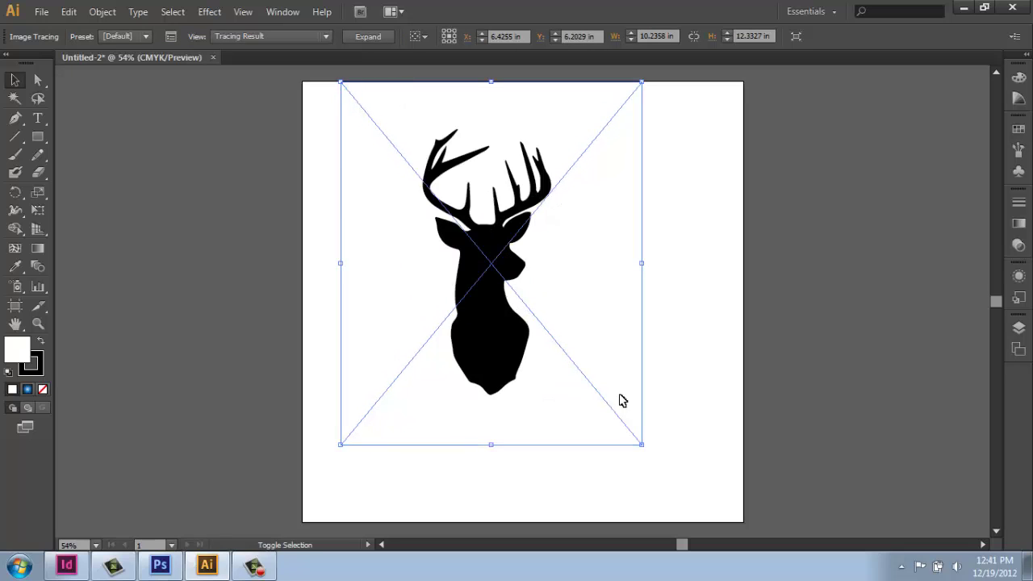
pyautogui.moveTo(641, 445); pyautogui.dragTo(733, 535)
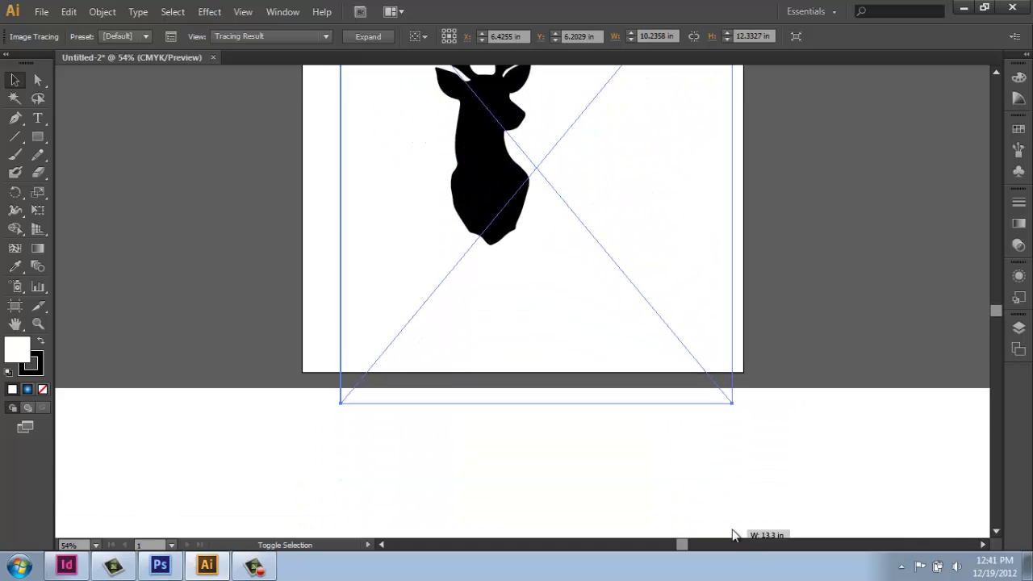
pyautogui.moveTo(727, 422); pyautogui.dragTo(733, 409)
pyautogui.click(733, 408)
# Stretch the tracing further past the artboard edges to roughly 15.15 × 18.25 in.
pyautogui.scroll(2, 778, 422)
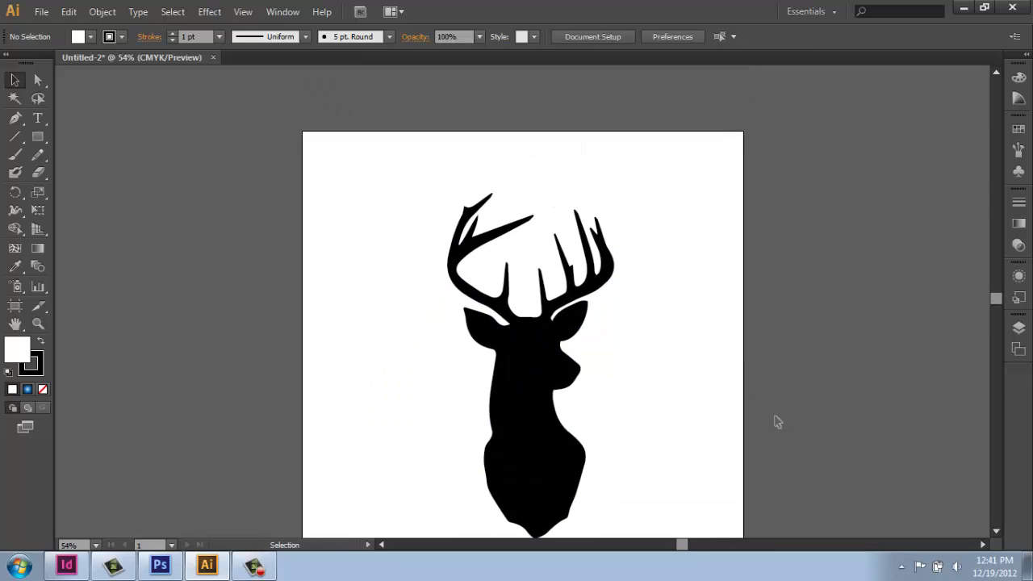
pyautogui.click(358, 143)
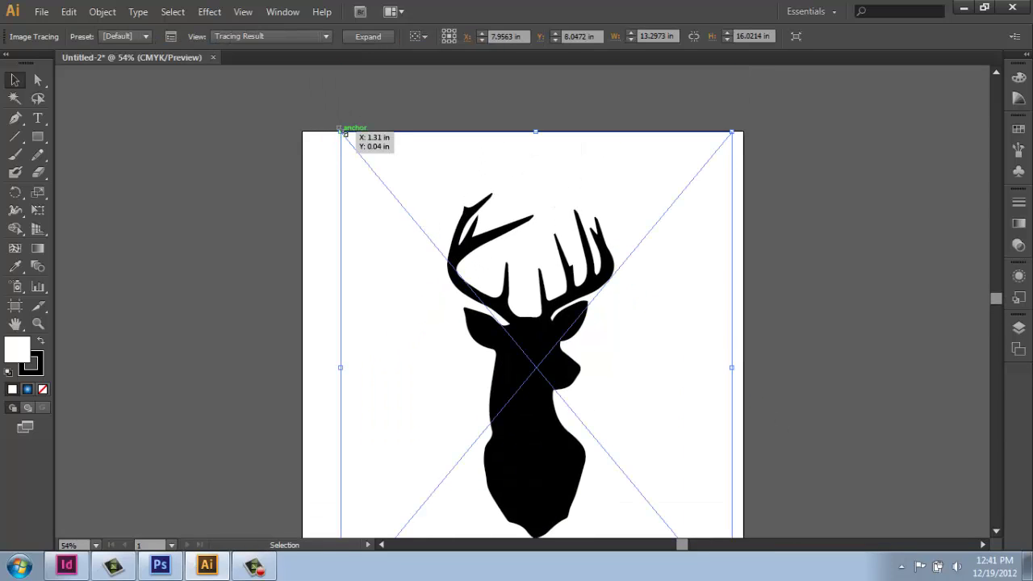
pyautogui.moveTo(340, 130); pyautogui.dragTo(303, 95)
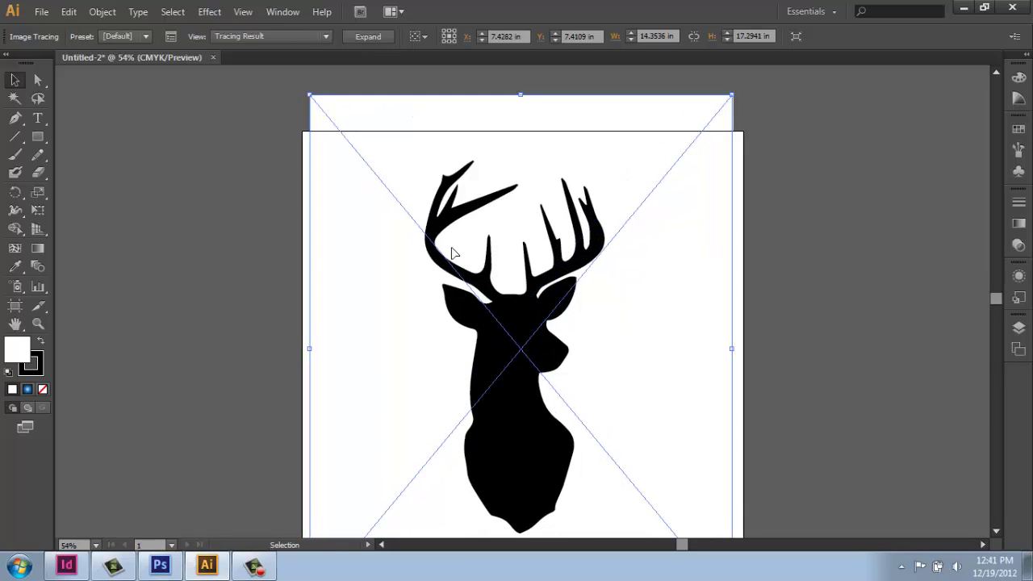
pyautogui.scroll(-3, 452, 254)
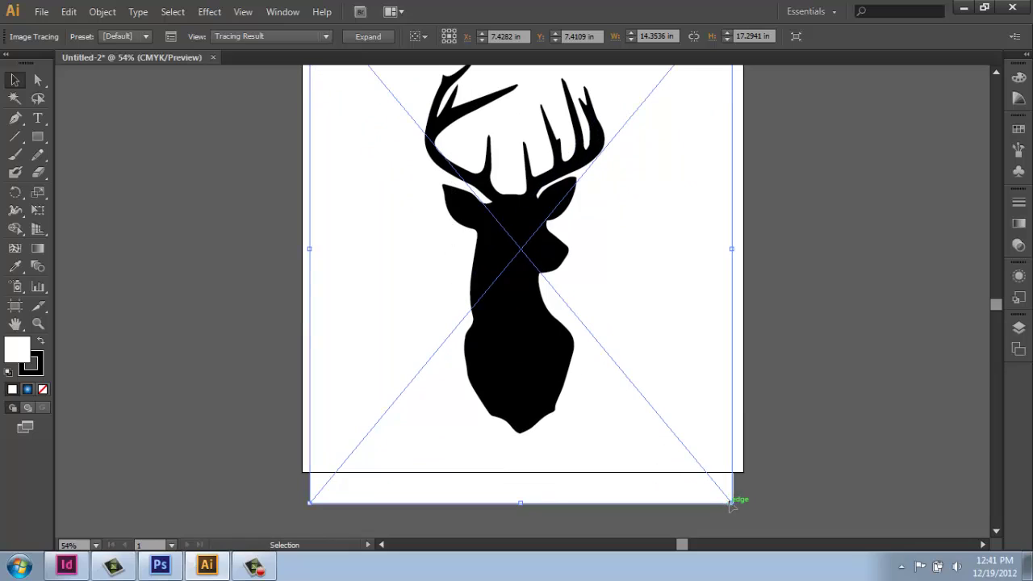
pyautogui.moveTo(728, 501); pyautogui.dragTo(750, 523)
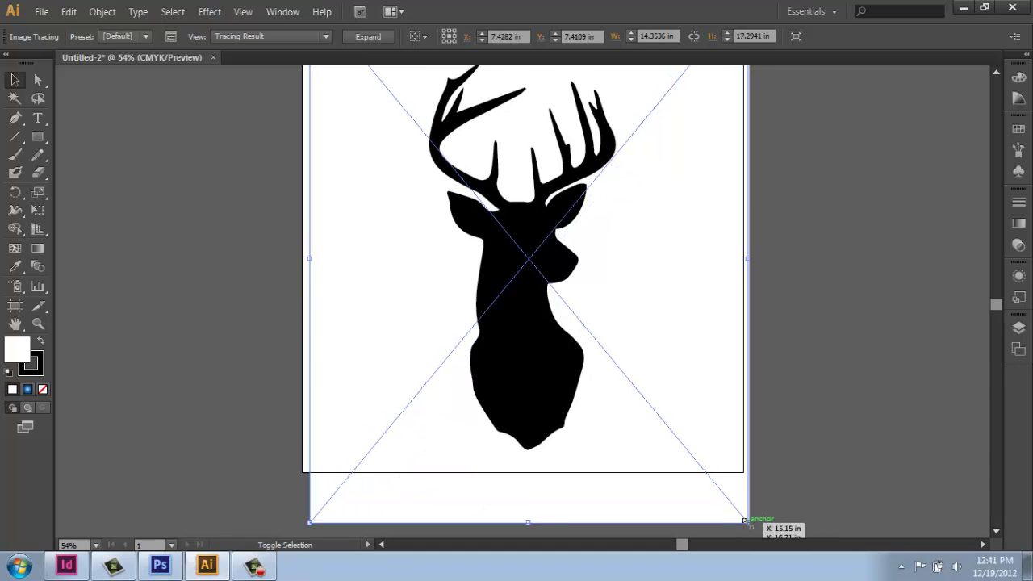
pyautogui.scroll(2, 846, 434)
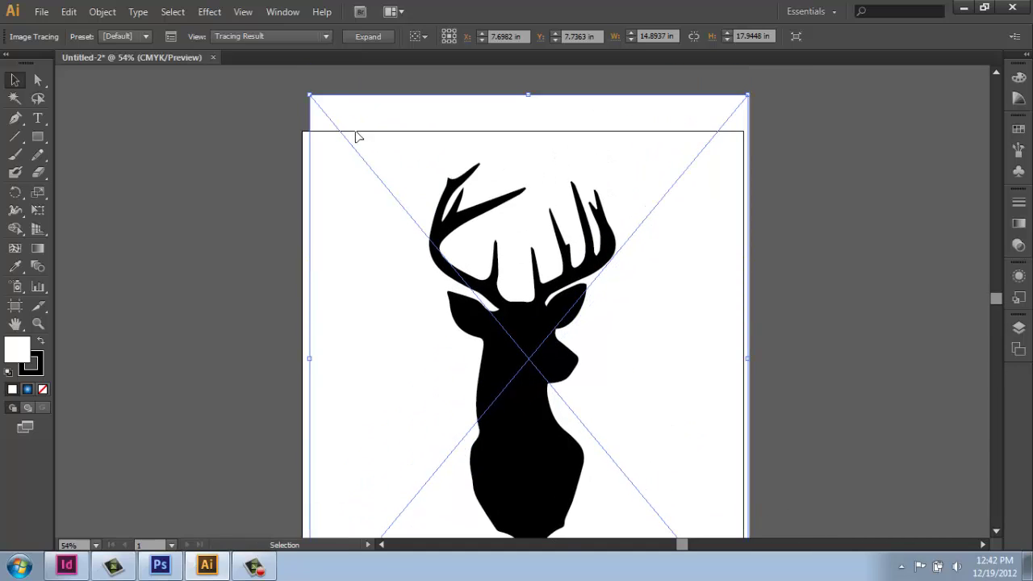
pyautogui.moveTo(310, 95); pyautogui.dragTo(299, 81)
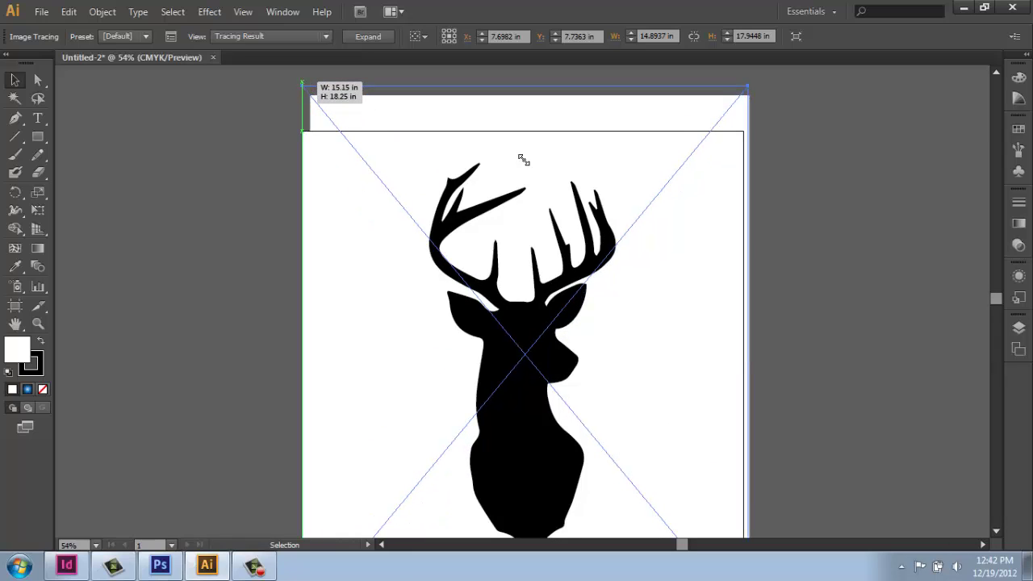
pyautogui.click(869, 284)
pyautogui.scroll(-2, 815, 259)
pyautogui.scroll(-2, 814, 259)
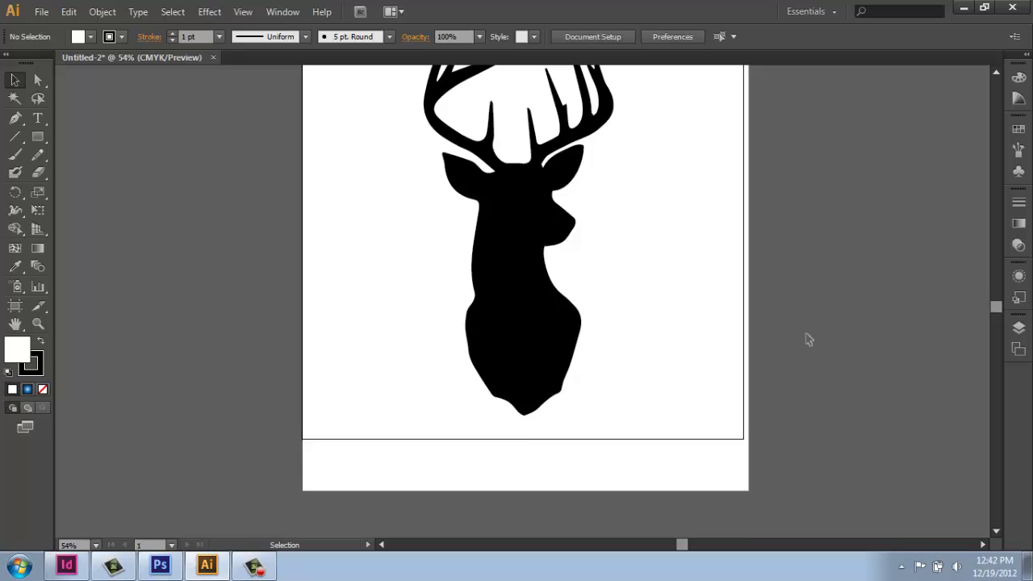
pyautogui.scroll(4, 807, 335)
pyautogui.scroll(-1, 808, 331)
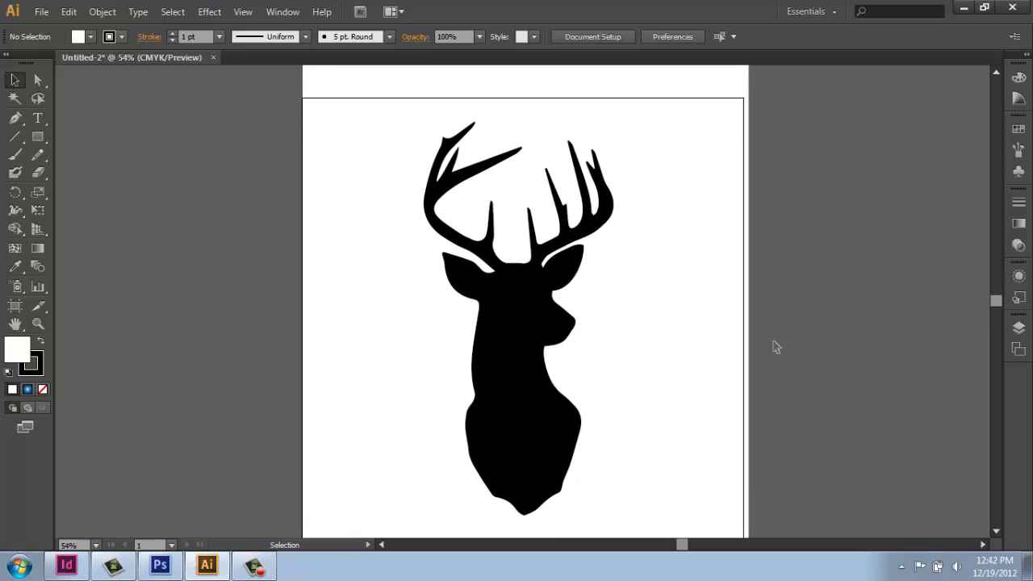
# Save the artwork as Deer02.ai, keeping the Illustrator CS6 version.
pyautogui.click(44, 14)
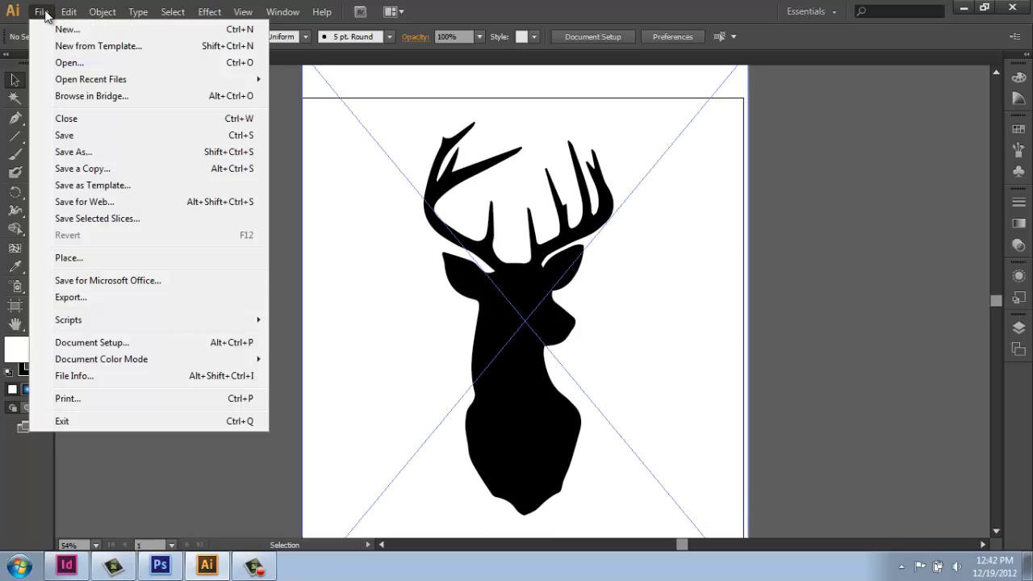
pyautogui.click(89, 136)
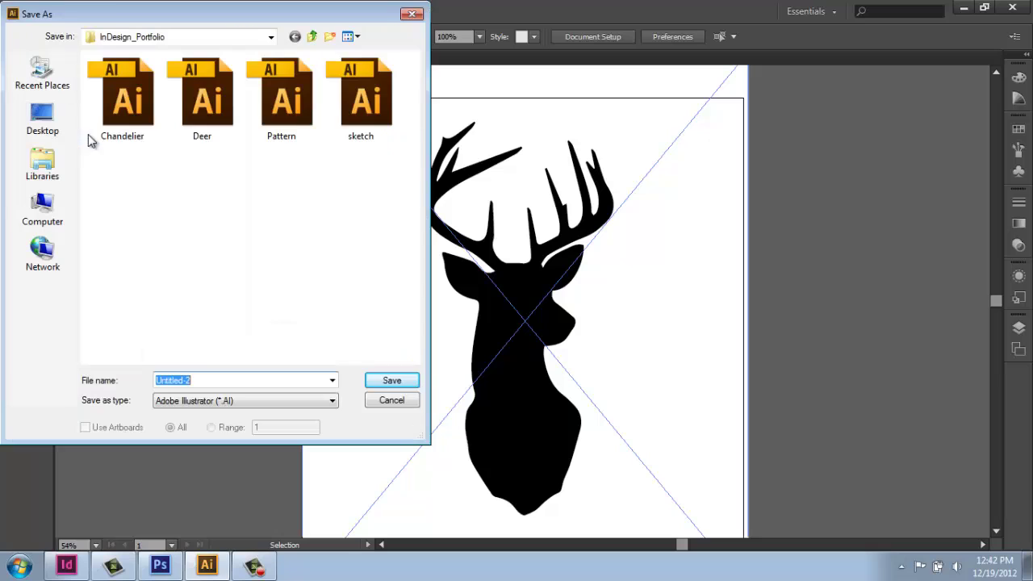
pyautogui.click(247, 383)
pyautogui.press('BackSpace')
pyautogui.press('BackSpace')
pyautogui.press('BackSpace')
pyautogui.press('BackSpace')
pyautogui.press('BackSpace')
pyautogui.press('BackSpace')
pyautogui.press('BackSpace')
pyautogui.press('BackSpace')
pyautogui.press('BackSpace')
pyautogui.press('BackSpace')
pyautogui.write('Deer')
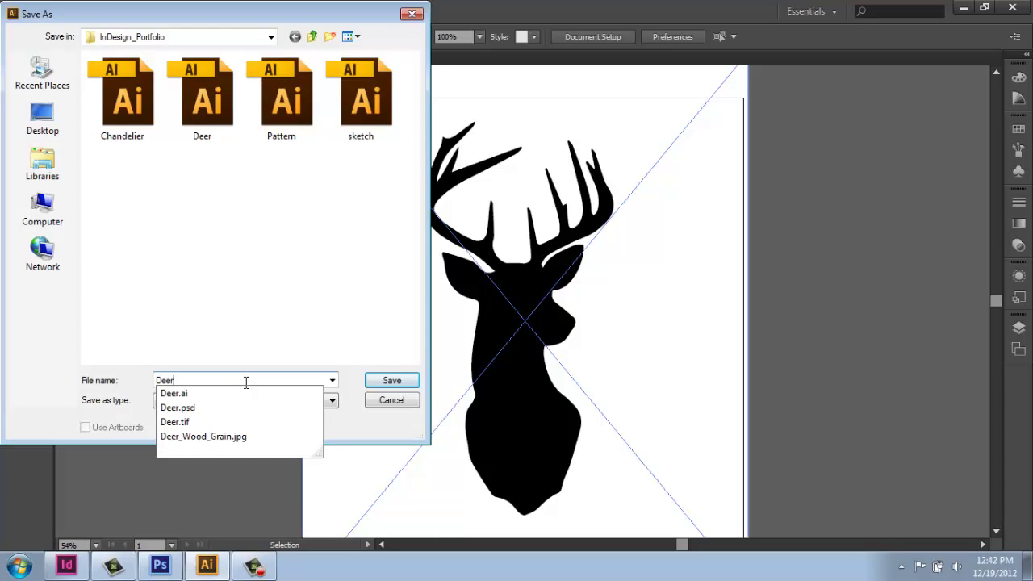
pyautogui.write('02')
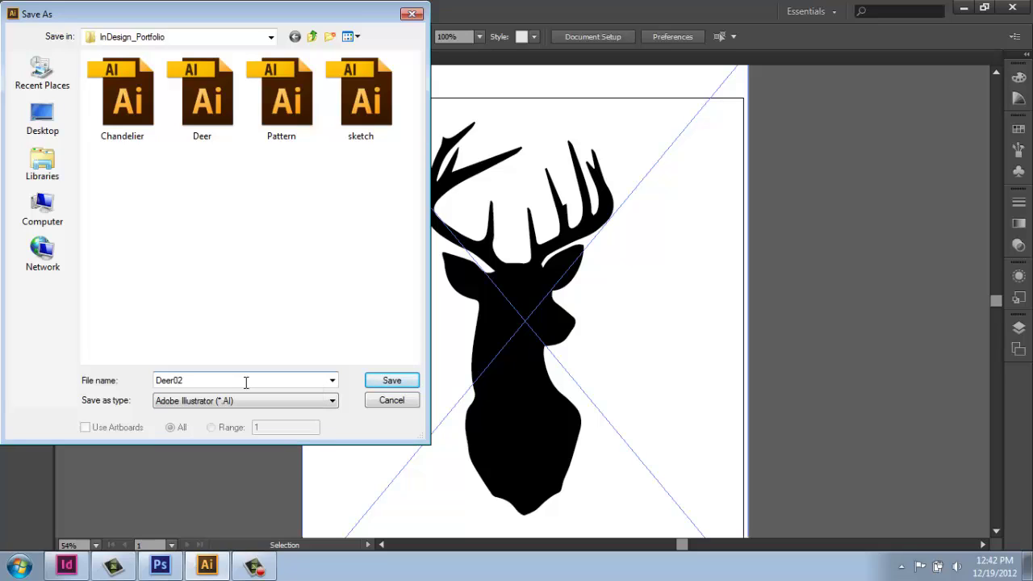
pyautogui.press('Return')
pyautogui.click(393, 380)
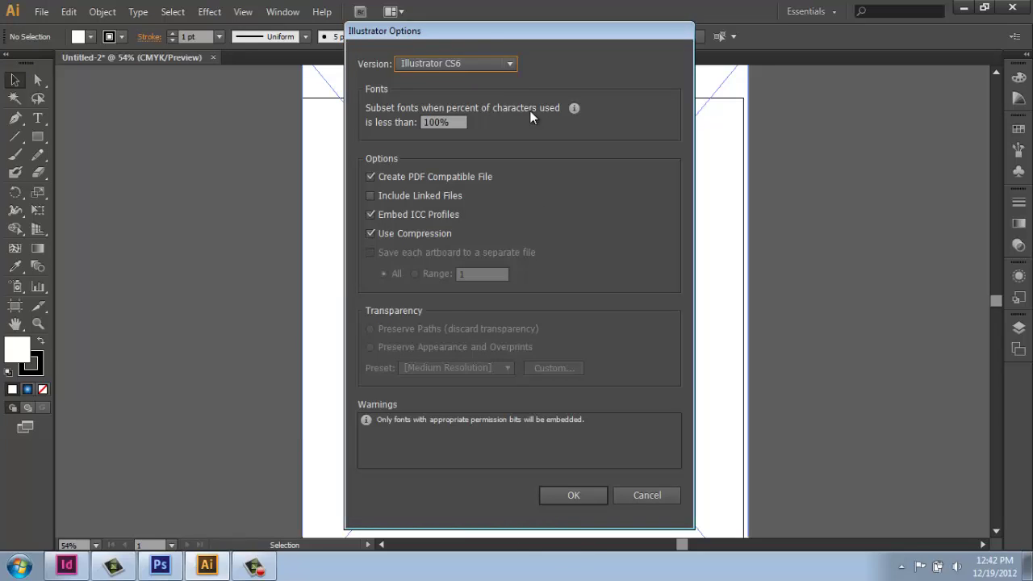
pyautogui.click(509, 64)
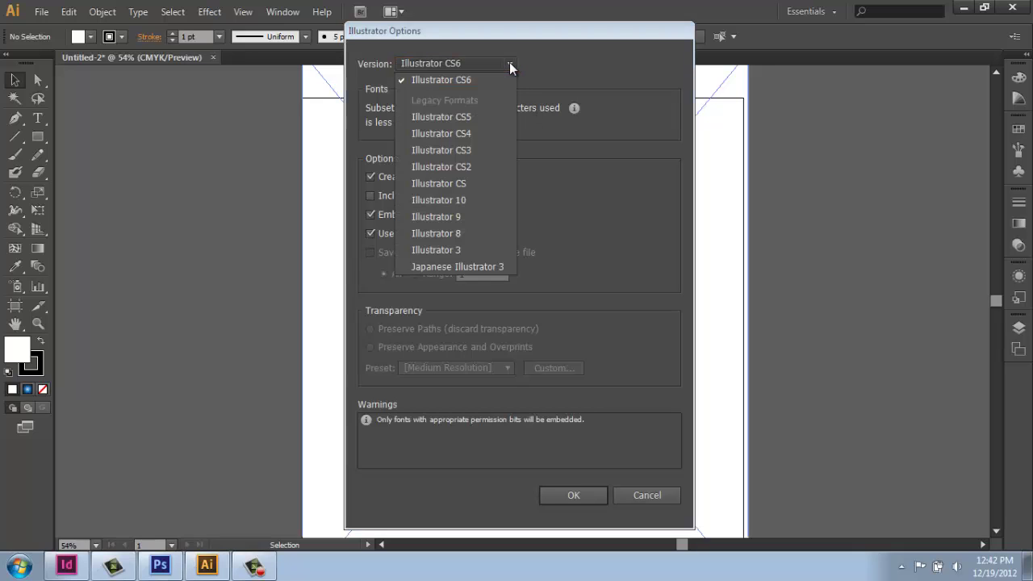
pyautogui.click(509, 64)
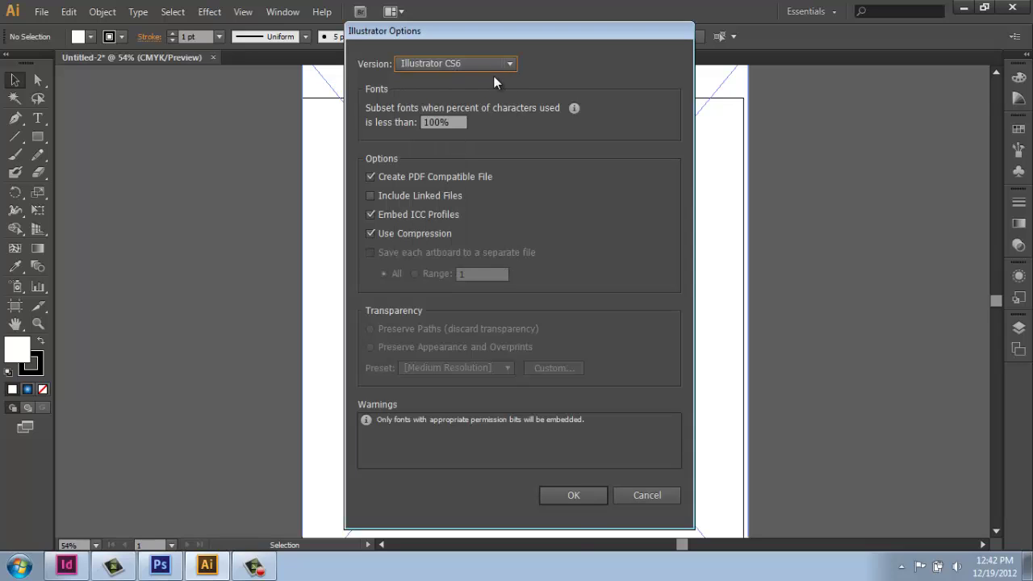
pyautogui.click(574, 495)
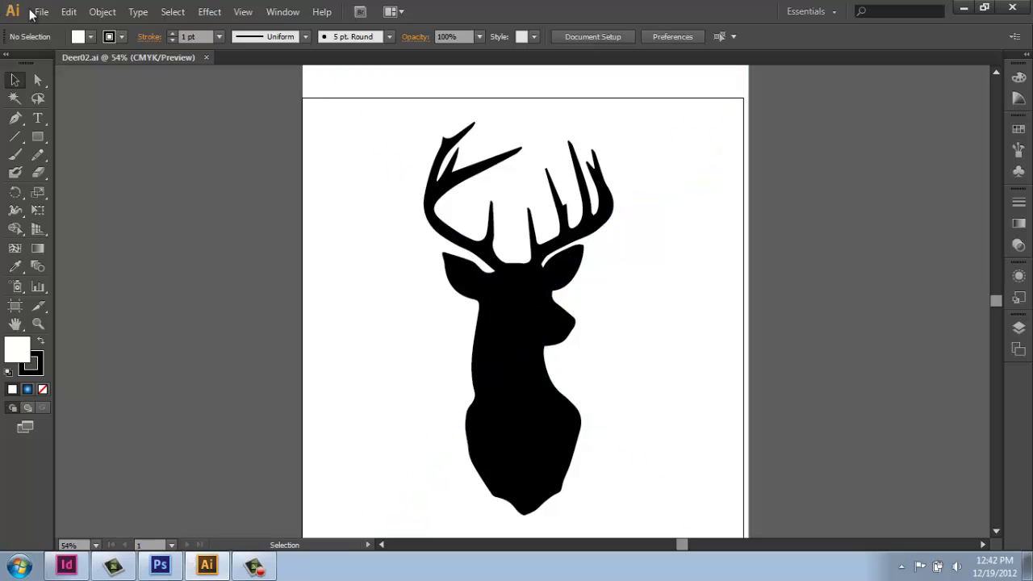
# Export the artwork as Deer02.psd with Save as type Photoshop (*.PSD).
pyautogui.click(42, 12)
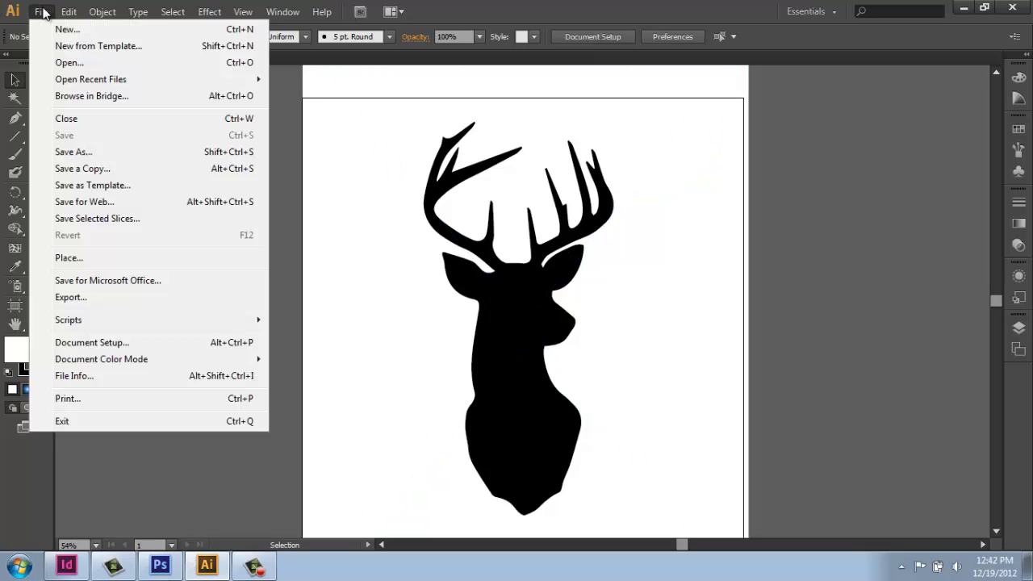
pyautogui.click(69, 297)
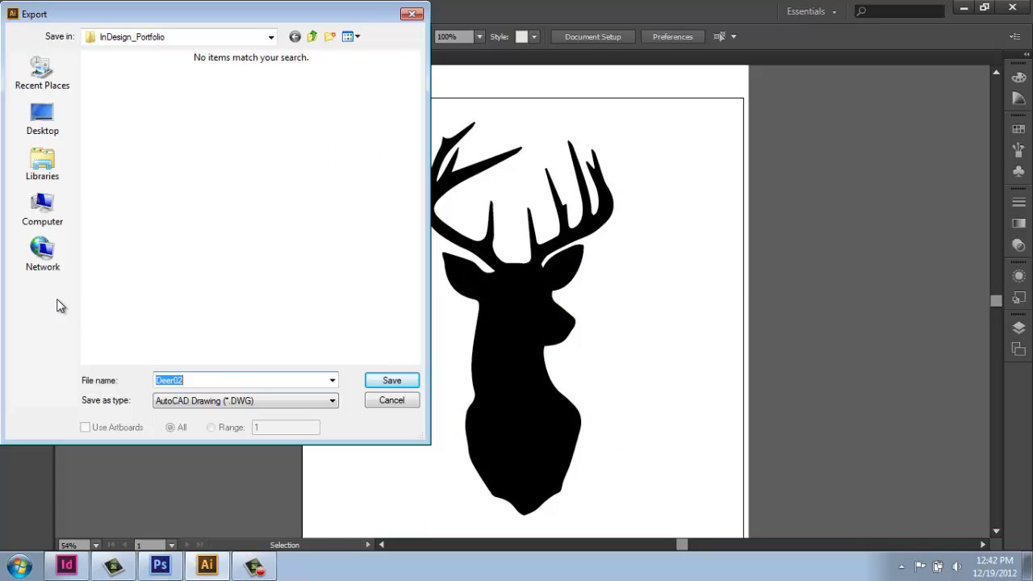
pyautogui.click(331, 402)
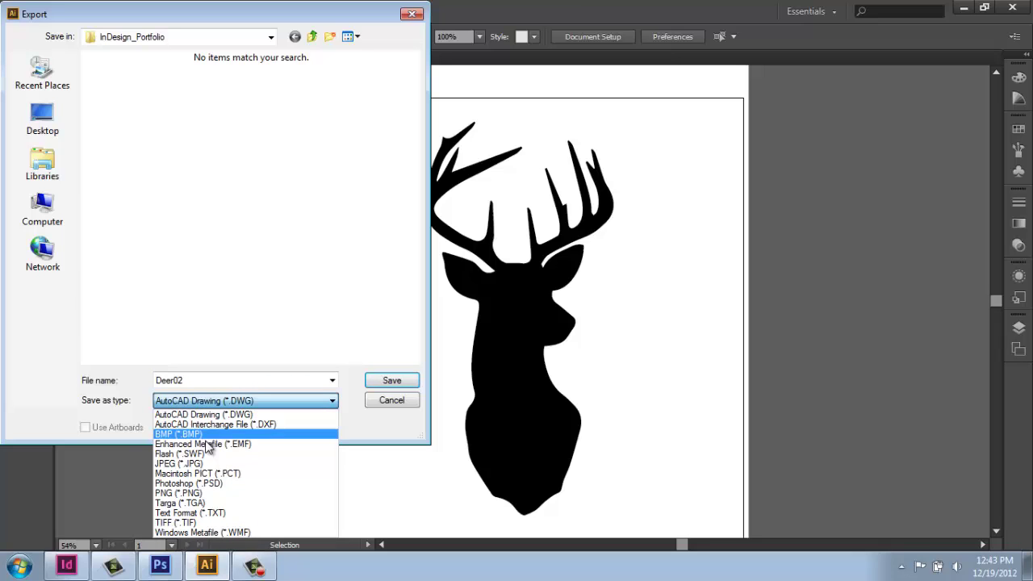
pyautogui.click(203, 483)
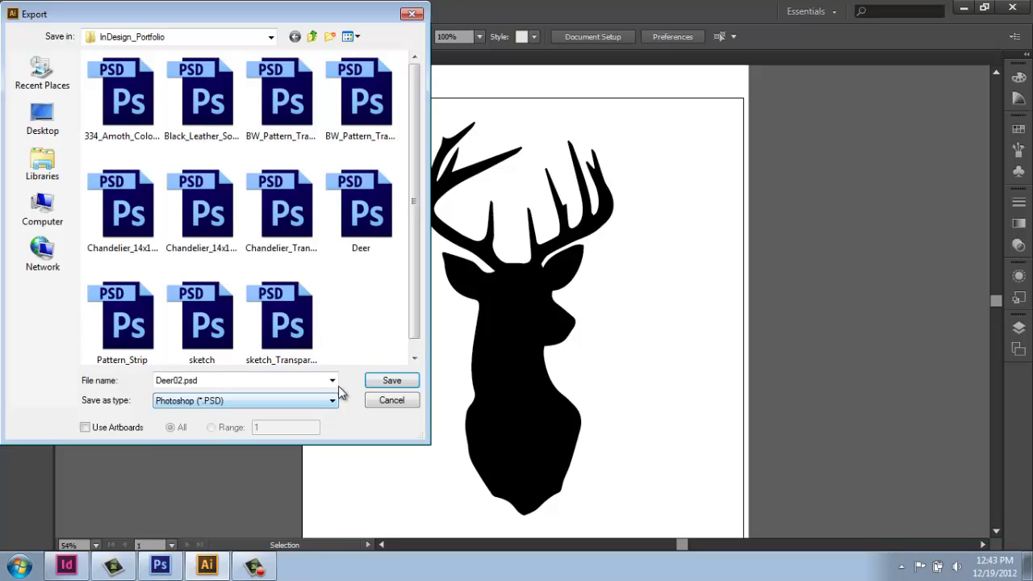
pyautogui.click(376, 384)
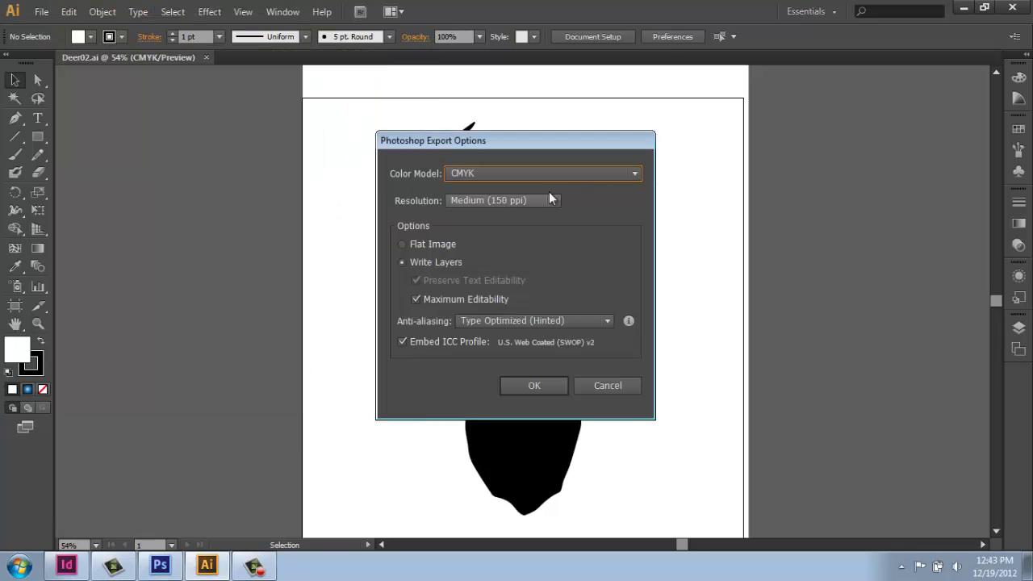
# Write Deer02.psd with RGB colour model and High (300 ppi) resolution.
pyautogui.click(638, 173)
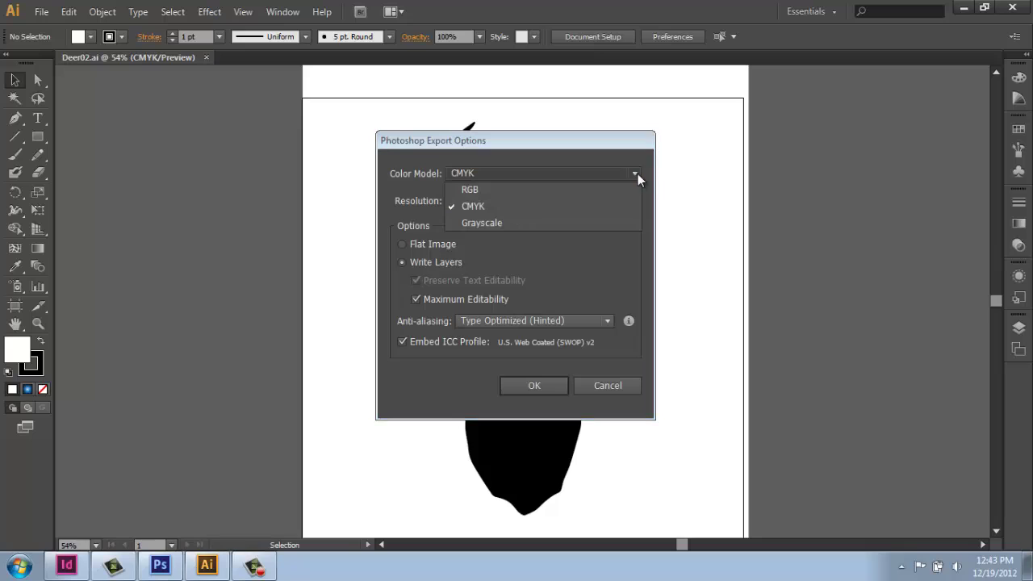
pyautogui.click(541, 190)
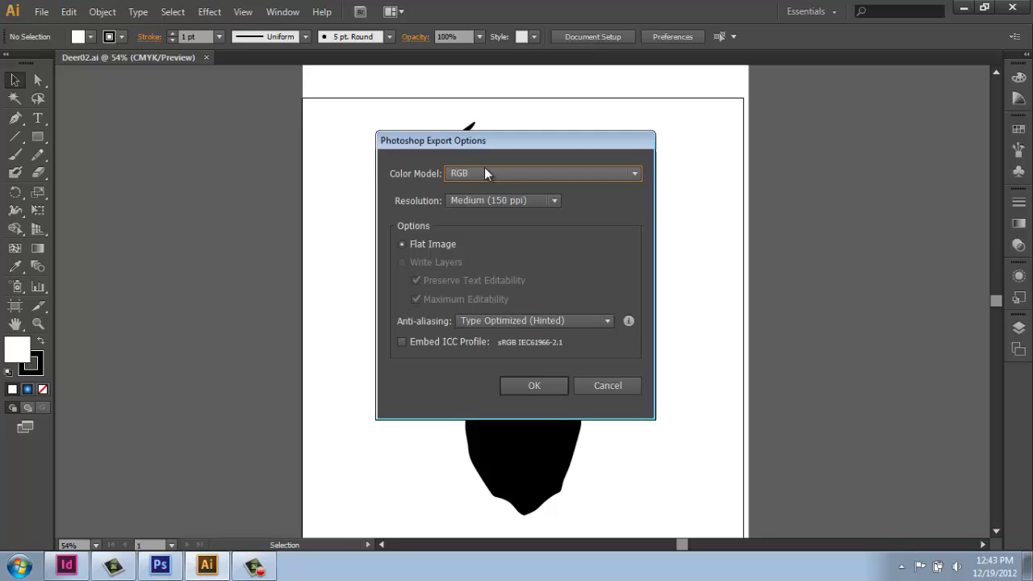
pyautogui.click(550, 201)
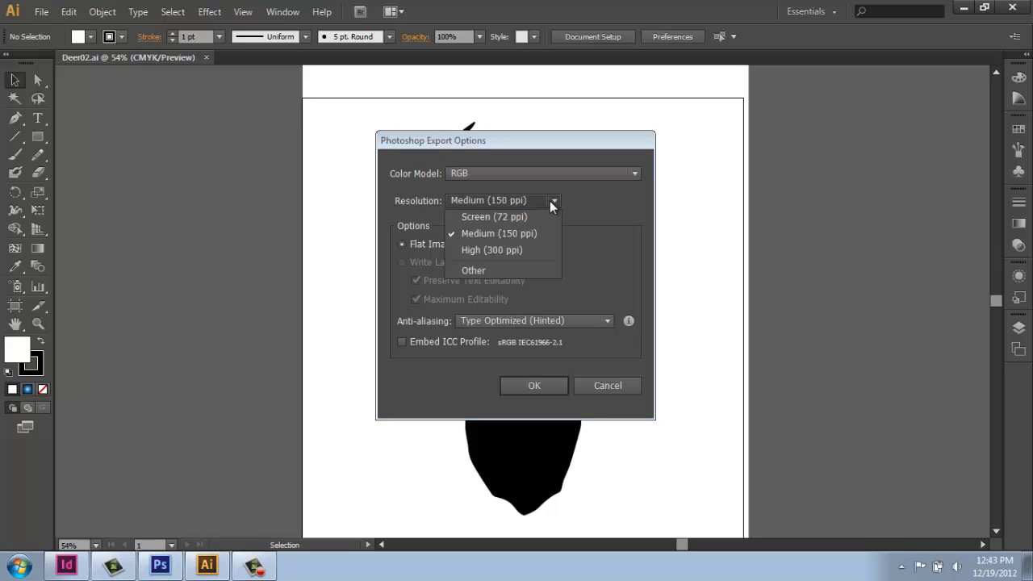
pyautogui.click(508, 249)
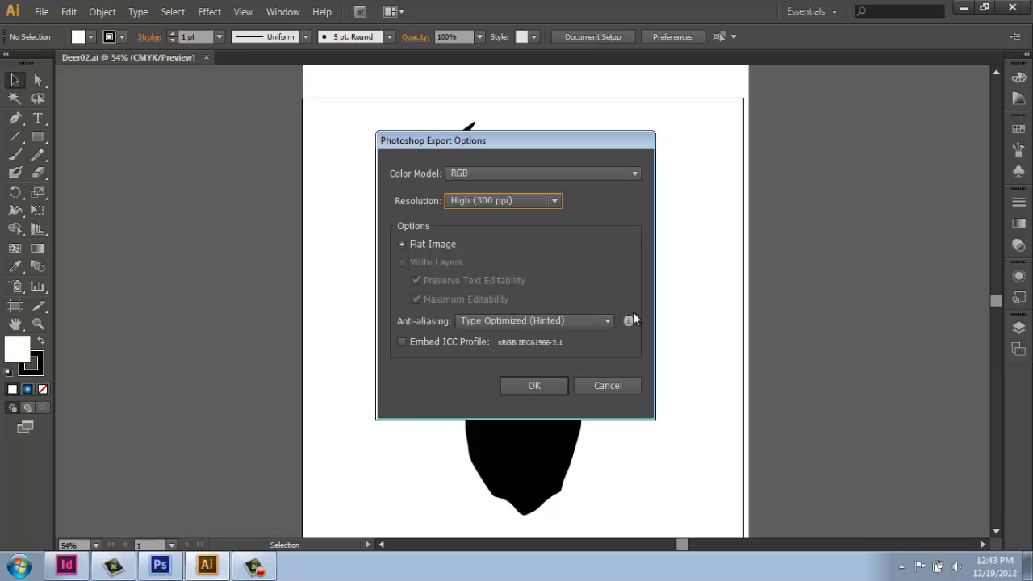
pyautogui.click(534, 386)
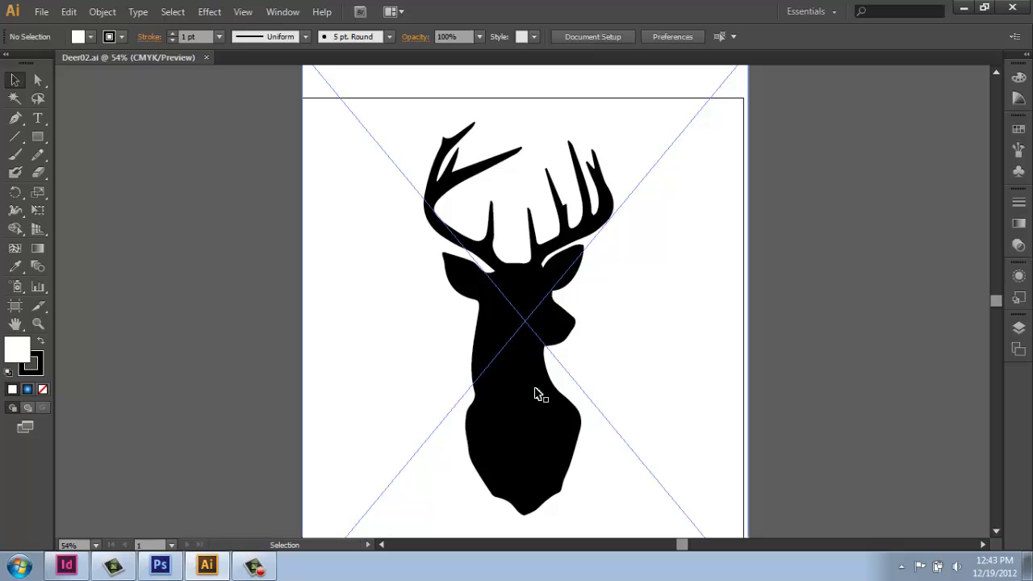
# In Photoshop, close sketch_Transparent.psd and open the exported Deer02.psd.
pyautogui.click(162, 564)
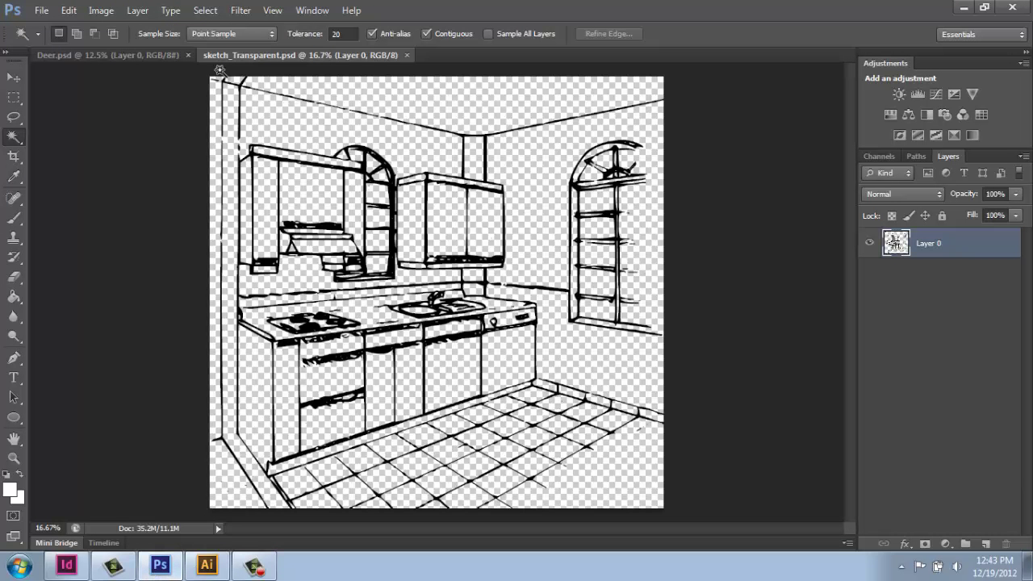
pyautogui.click(407, 55)
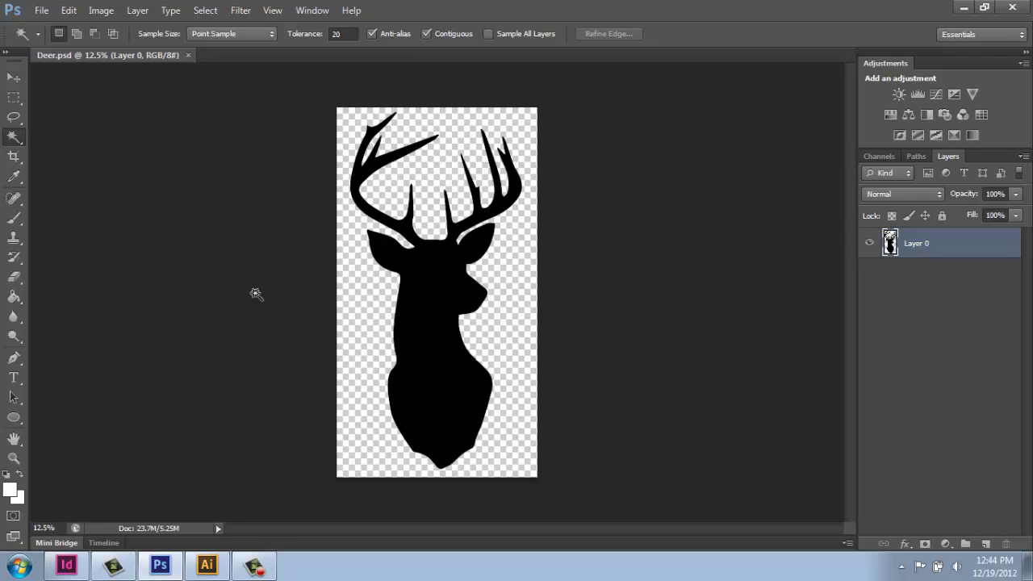
pyautogui.click(38, 12)
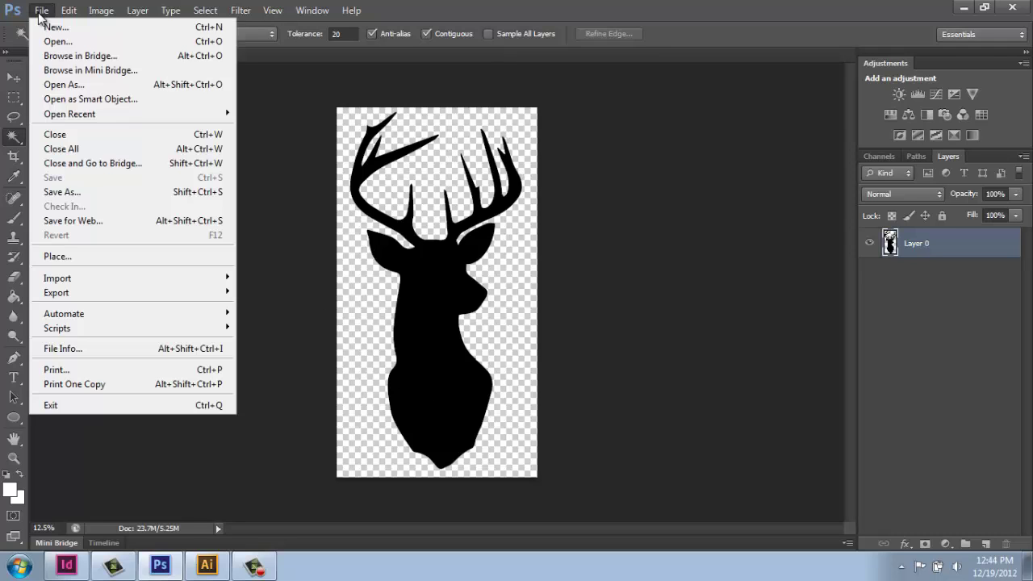
pyautogui.click(47, 44)
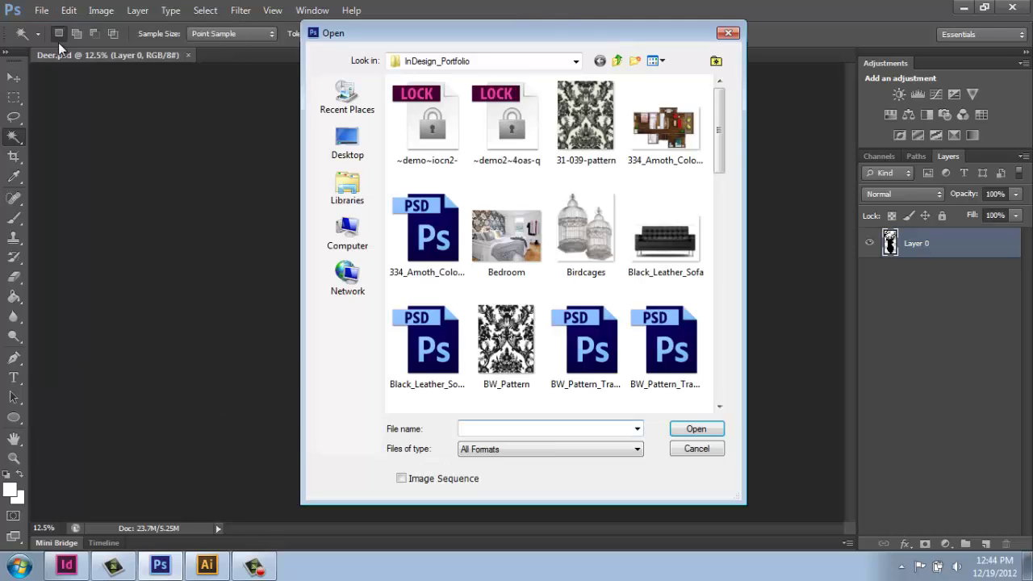
pyautogui.moveTo(719, 128); pyautogui.dragTo(718, 252)
pyautogui.click(473, 334)
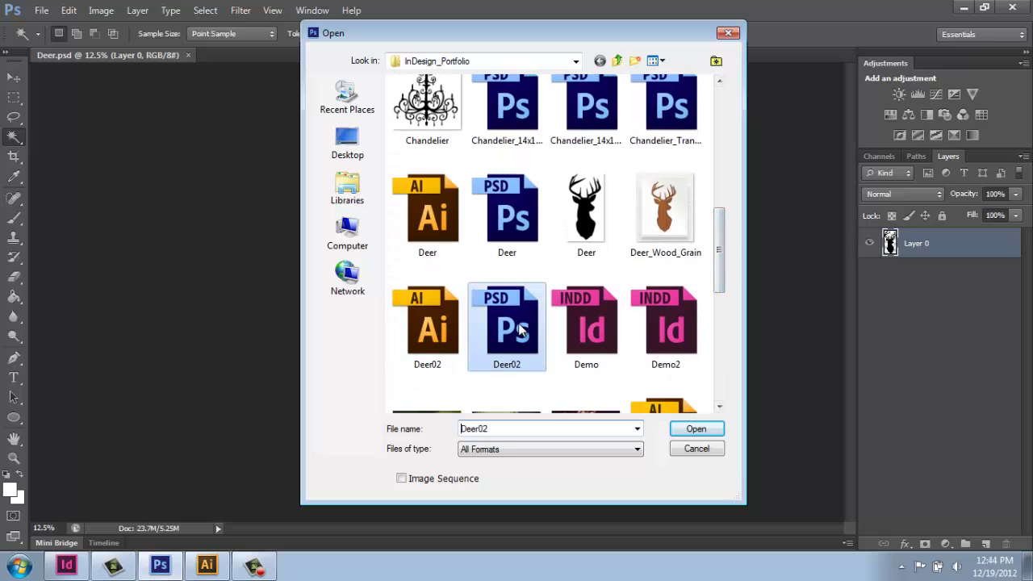
pyautogui.click(714, 428)
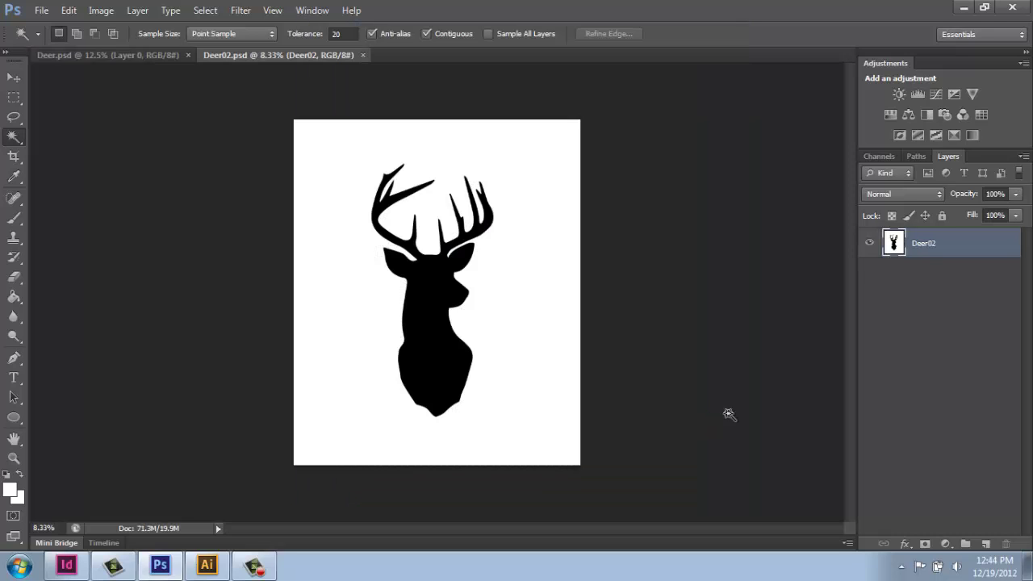
# Crop the Deer02 canvas in from top, left, right and bottom to closely frame the deer.
pyautogui.click(14, 157)
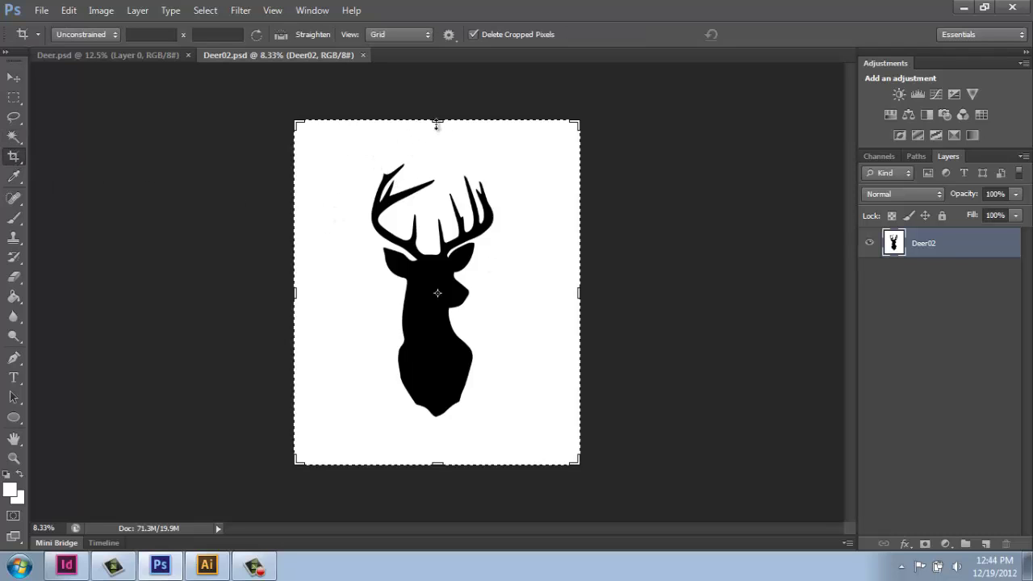
pyautogui.moveTo(437, 127)
pyautogui.mouseDown()
pyautogui.moveTo(438, 154)
pyautogui.moveTo(438, 139)
pyautogui.mouseUp()
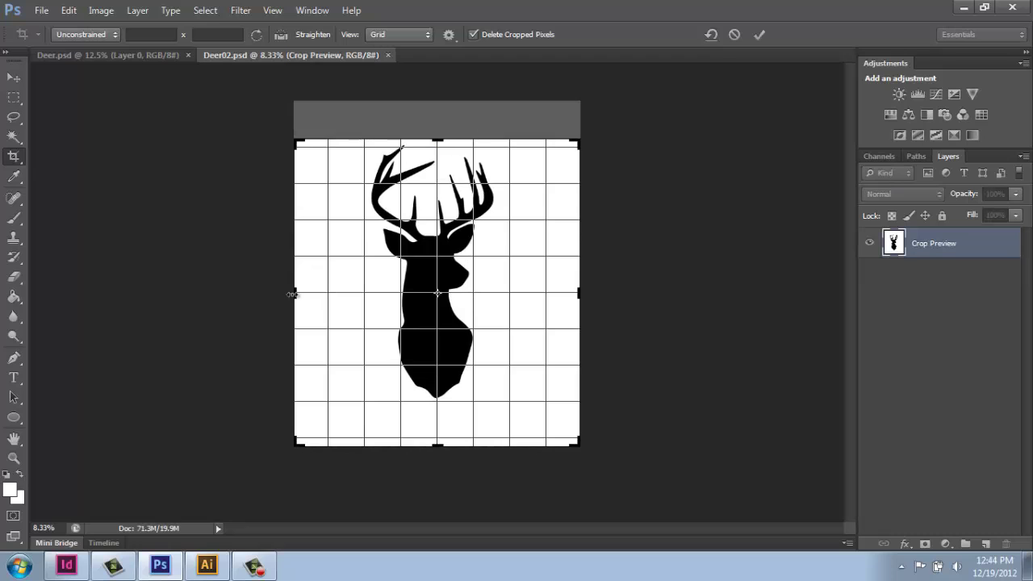
pyautogui.moveTo(294, 293); pyautogui.dragTo(327, 288)
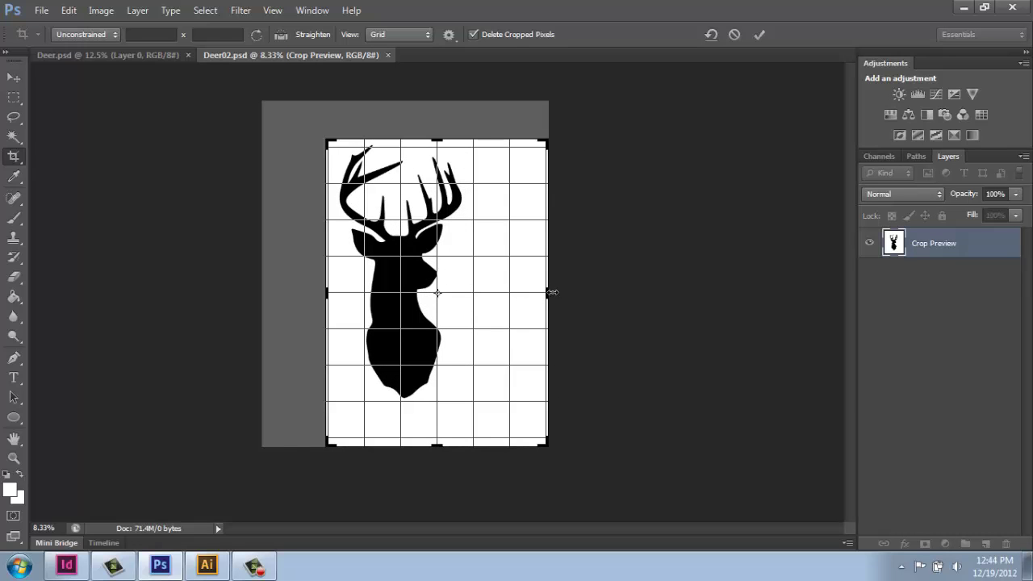
pyautogui.moveTo(549, 293); pyautogui.dragTo(515, 290)
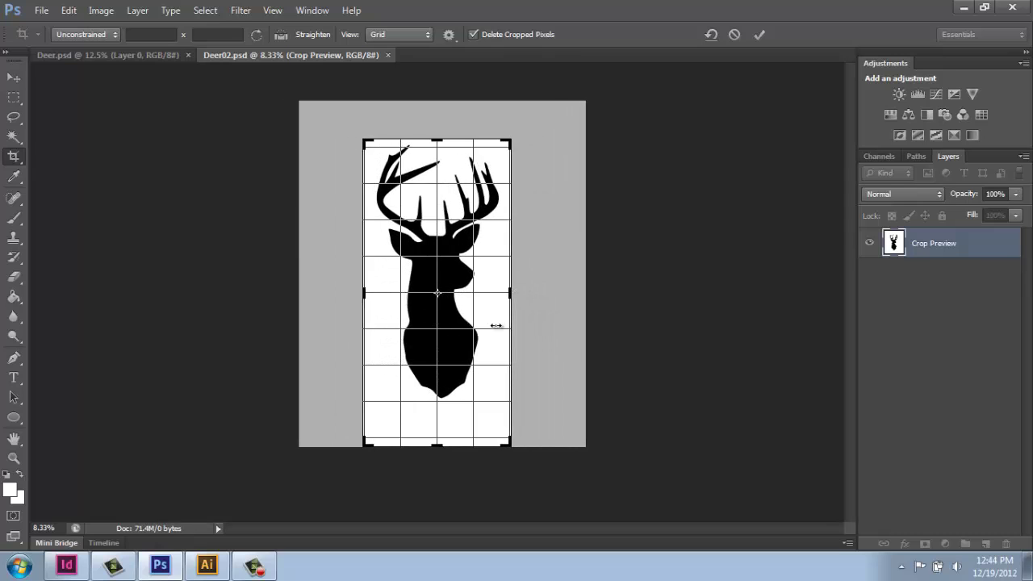
pyautogui.moveTo(439, 440); pyautogui.dragTo(449, 428)
pyautogui.press('Return')
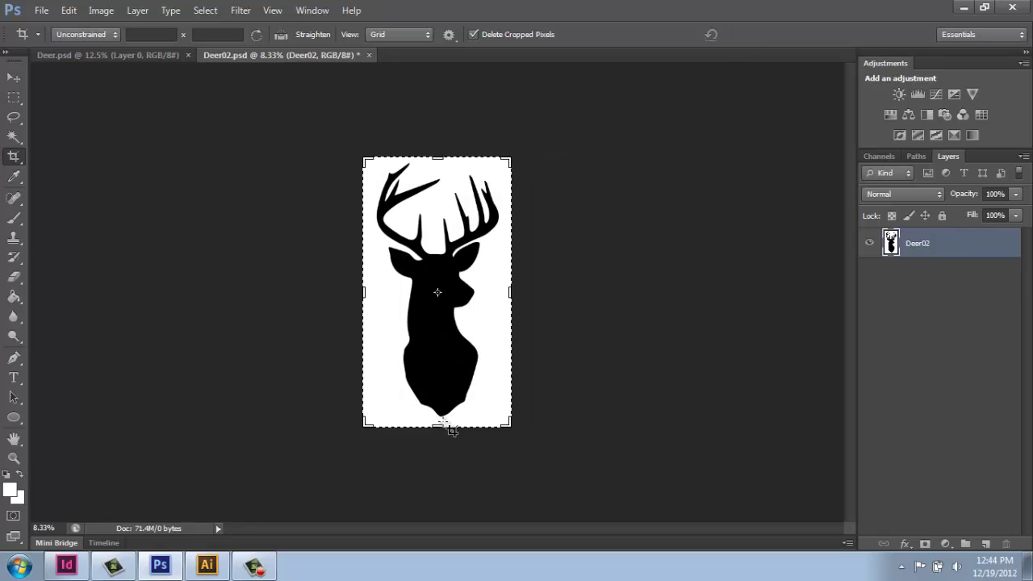
pyautogui.click(14, 77)
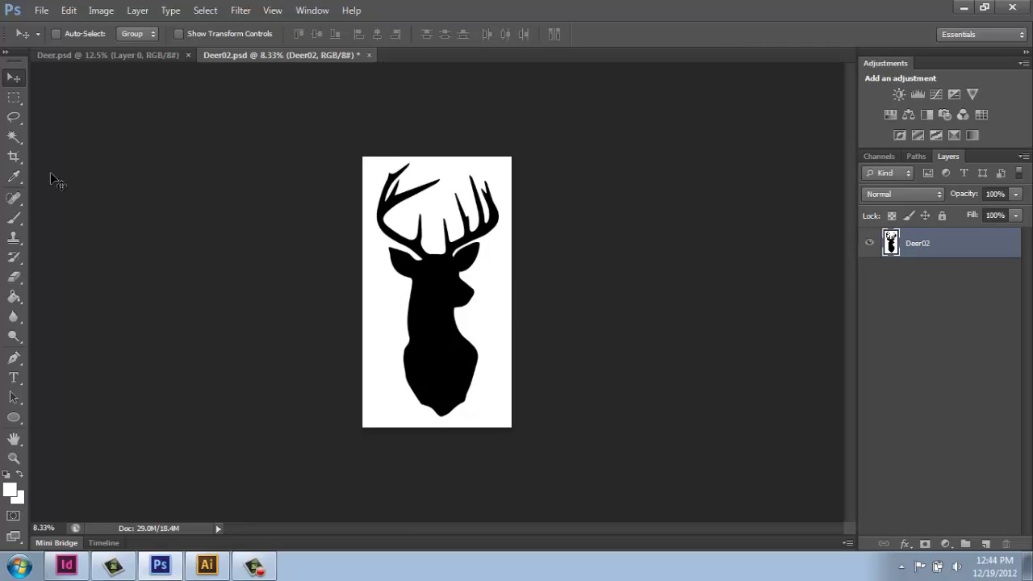
# Select the white background with the Magic Wand and cut it away, leaving the deer on transparency.
pyautogui.click(15, 137)
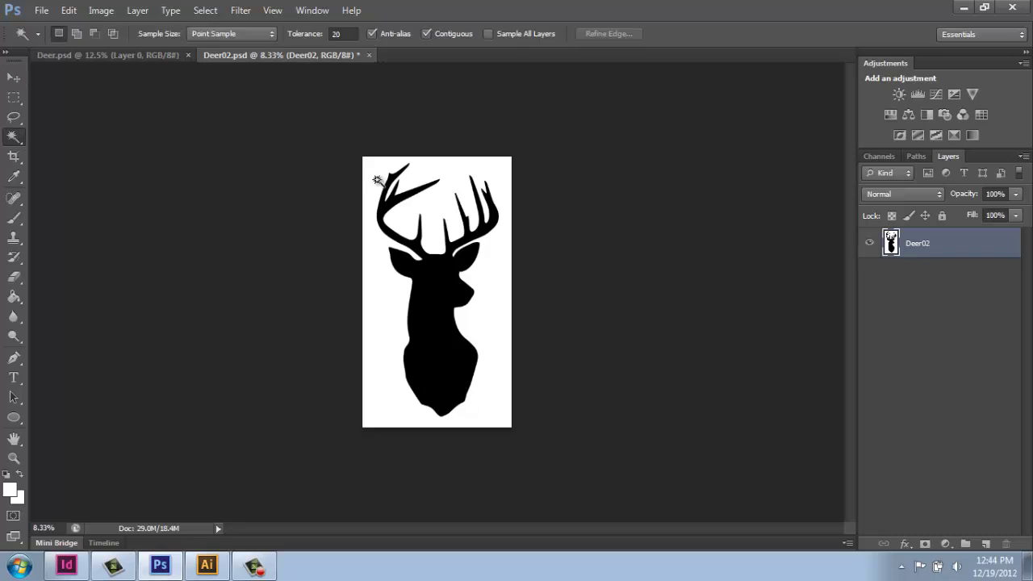
pyautogui.click(458, 180)
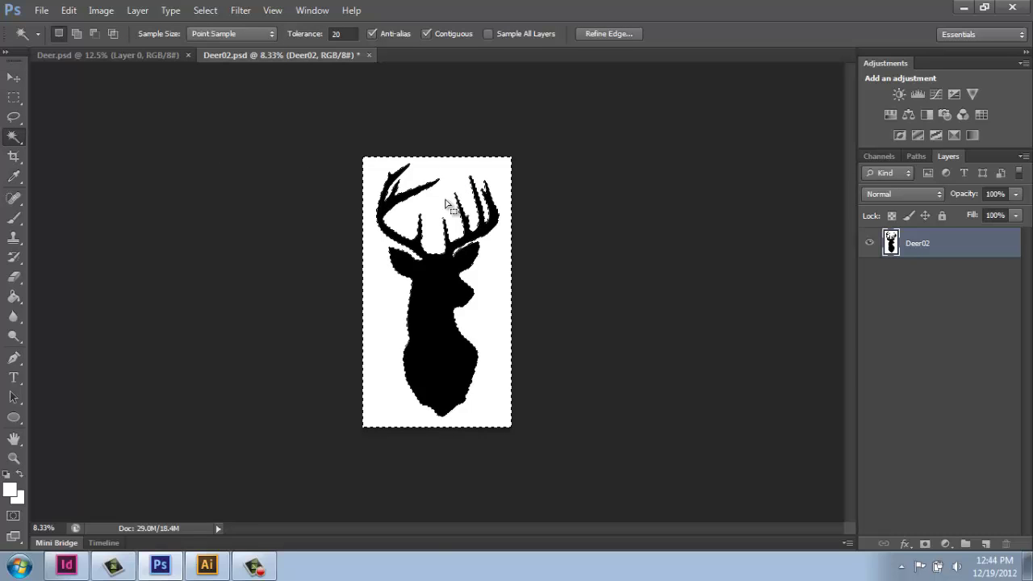
pyautogui.click(69, 11)
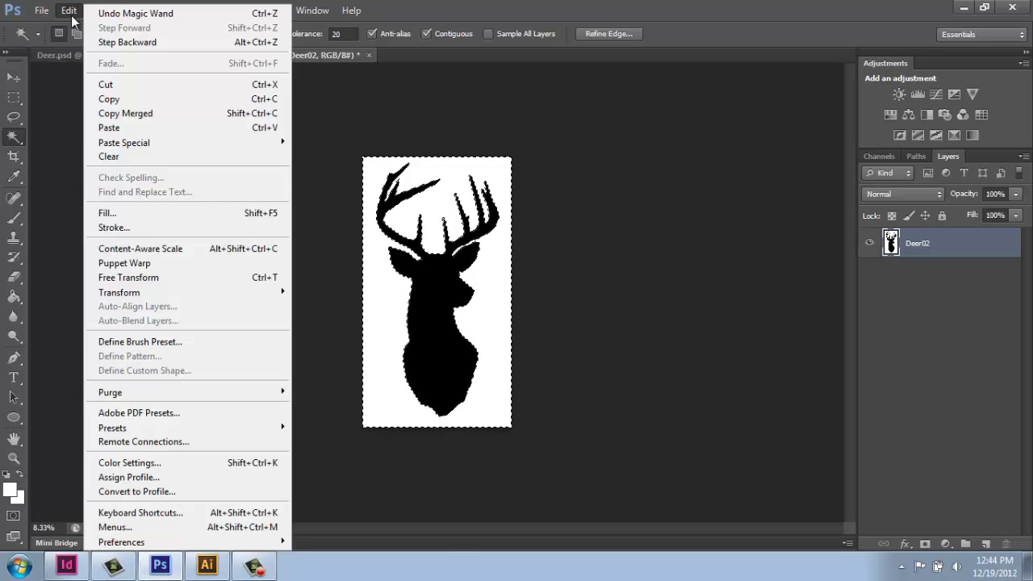
pyautogui.click(124, 86)
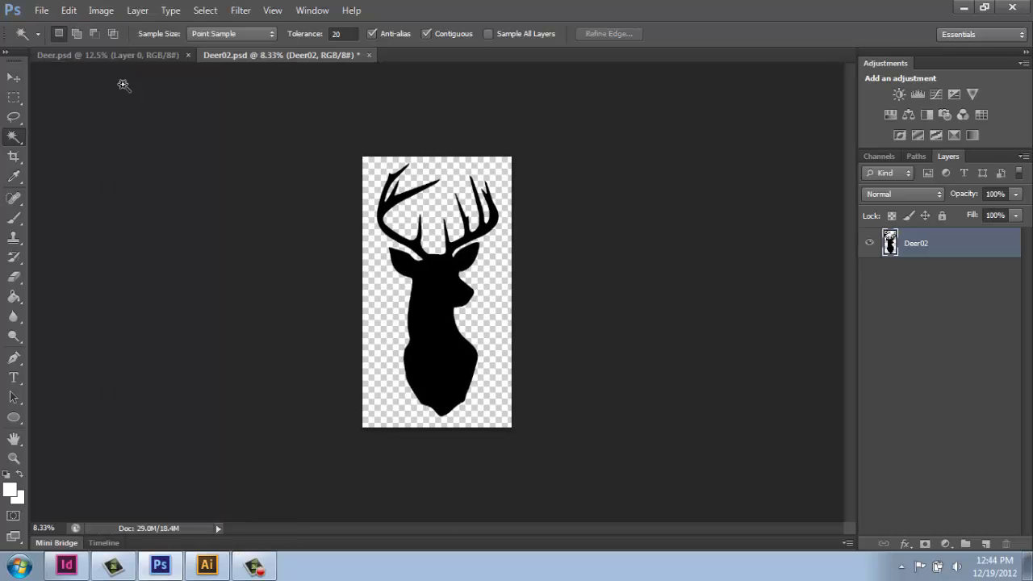
pyautogui.click(14, 458)
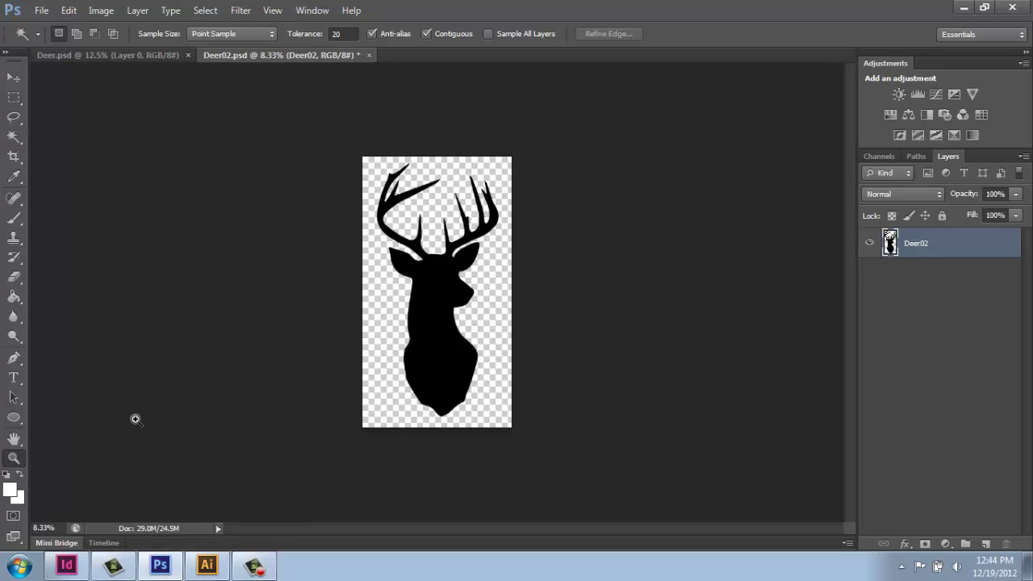
pyautogui.click(445, 349)
pyautogui.click(442, 417)
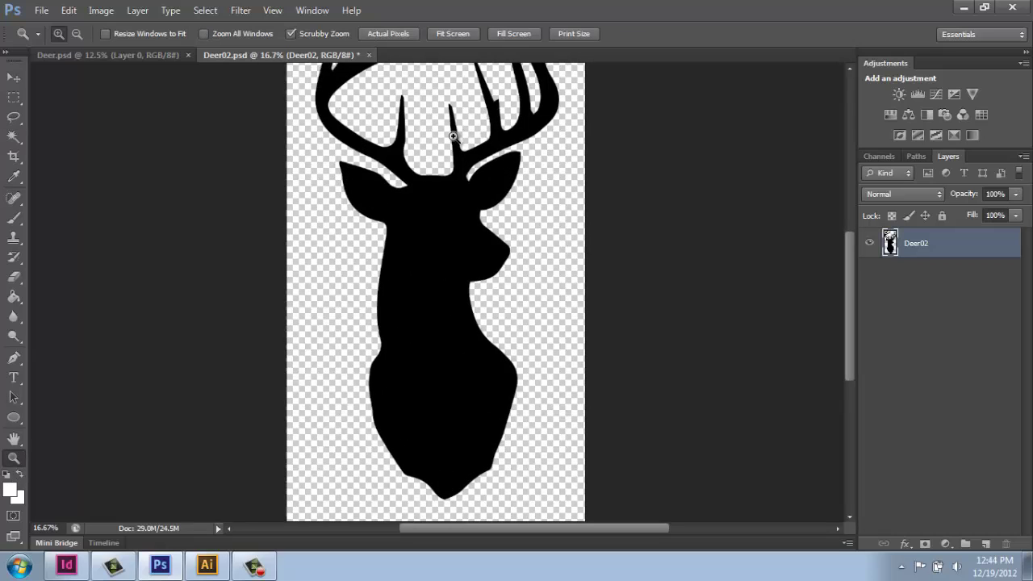
# Lower Lightness in Hue/Saturation to turn the deer silhouette solid black.
pyautogui.click(96, 11)
pyautogui.moveTo(109, 51)
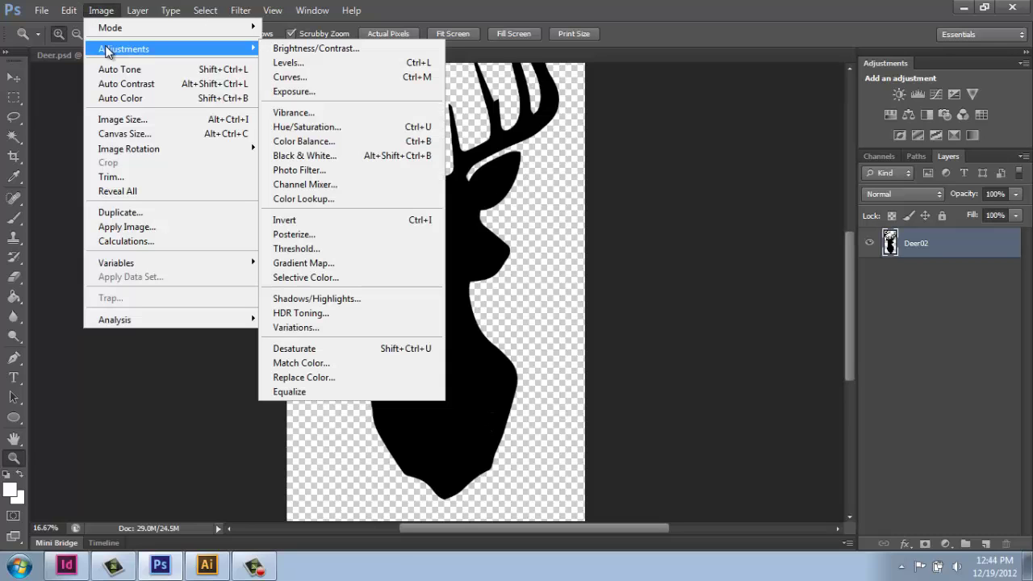
pyautogui.click(367, 133)
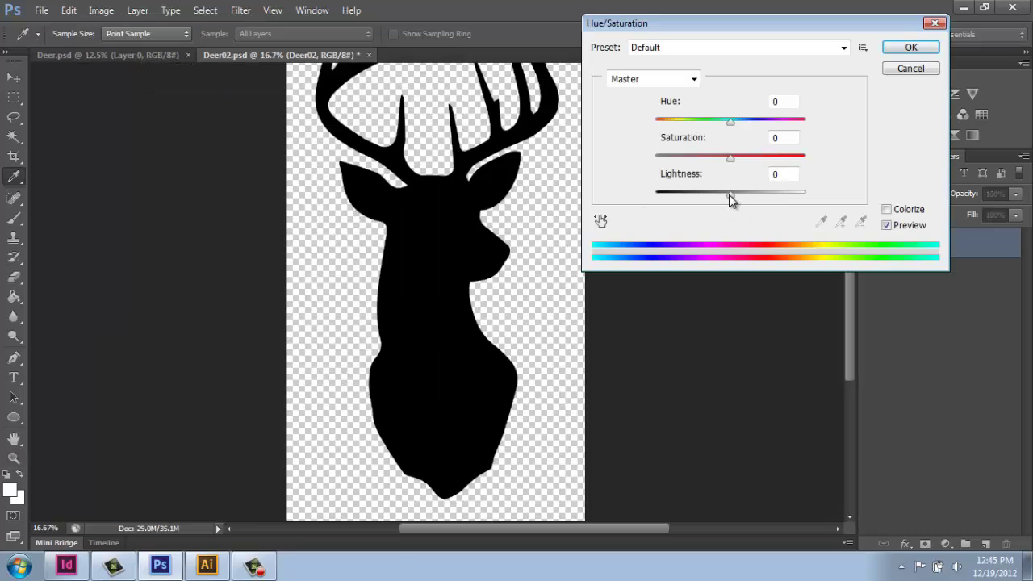
pyautogui.moveTo(729, 195); pyautogui.dragTo(645, 194)
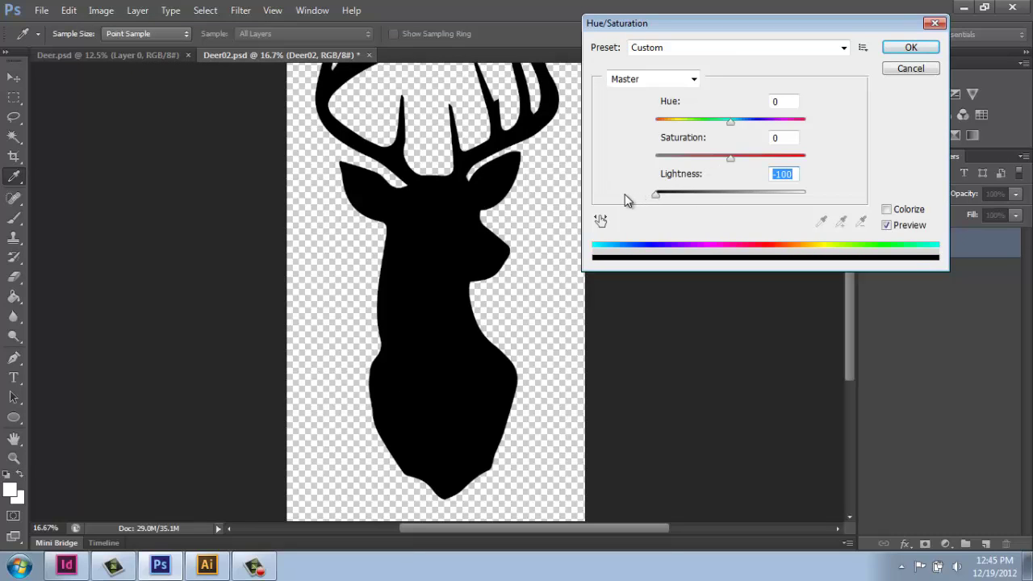
pyautogui.click(894, 48)
pyautogui.press('z')
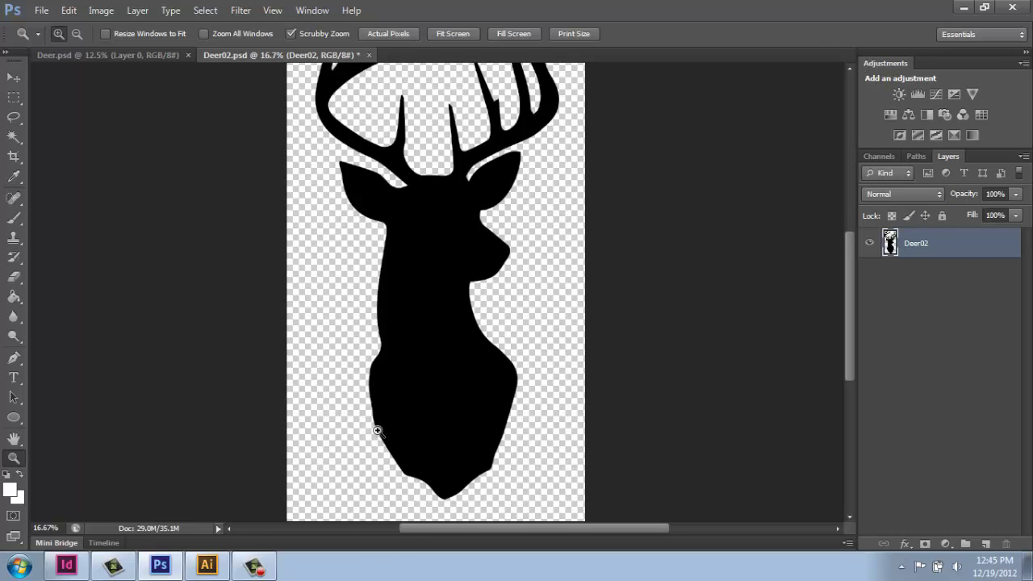
# Save Deer02.psd and minimize Photoshop.
pyautogui.click(42, 10)
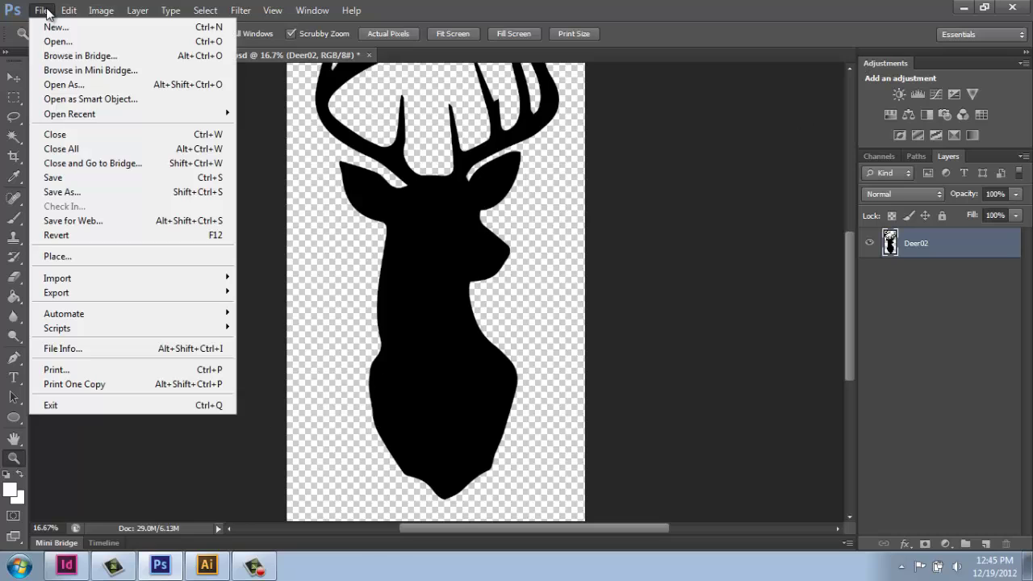
pyautogui.click(85, 176)
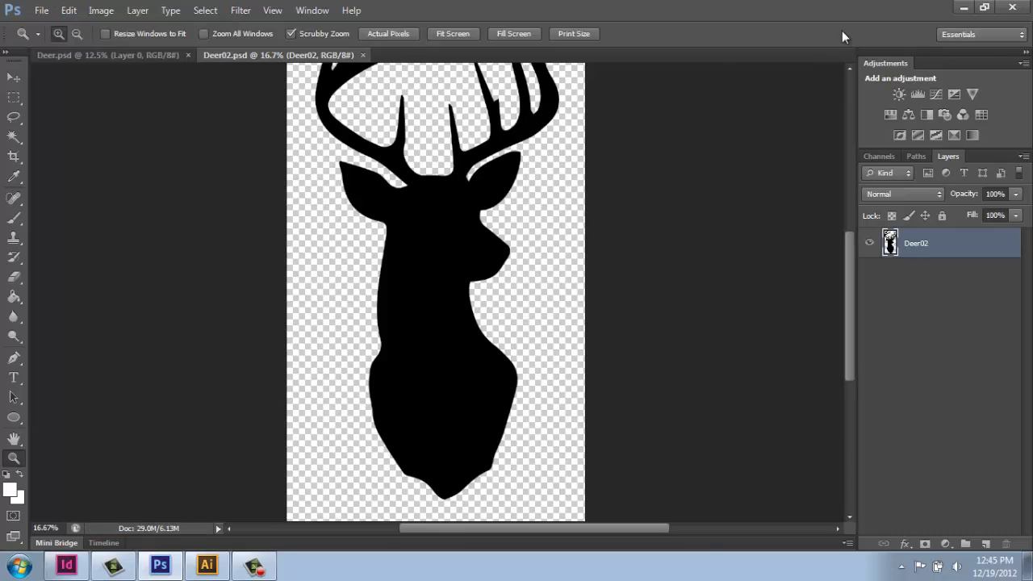
pyautogui.click(965, 8)
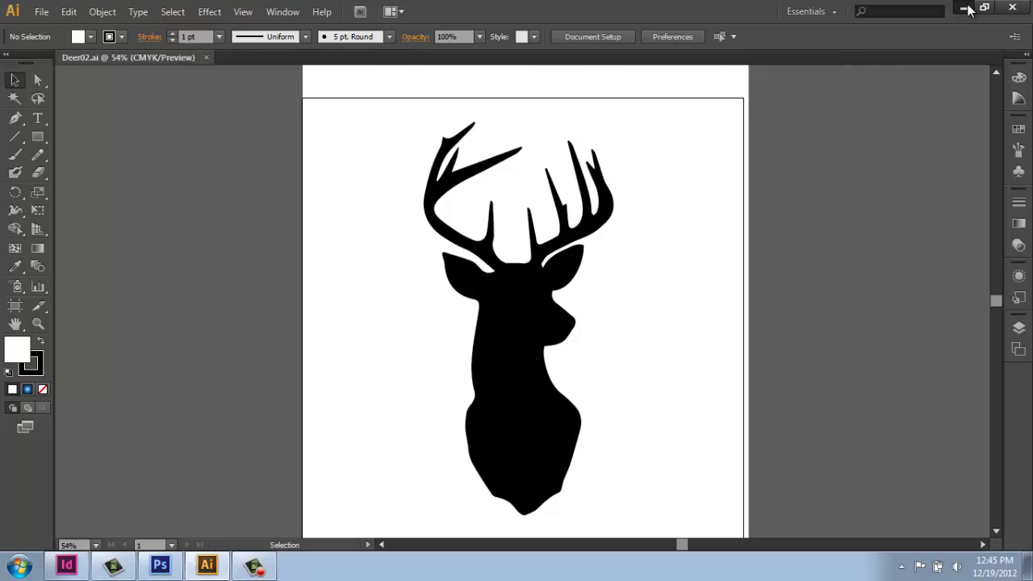
# Minimize Illustrator and delete the old deer image from its frame in InDesign.
pyautogui.click(966, 8)
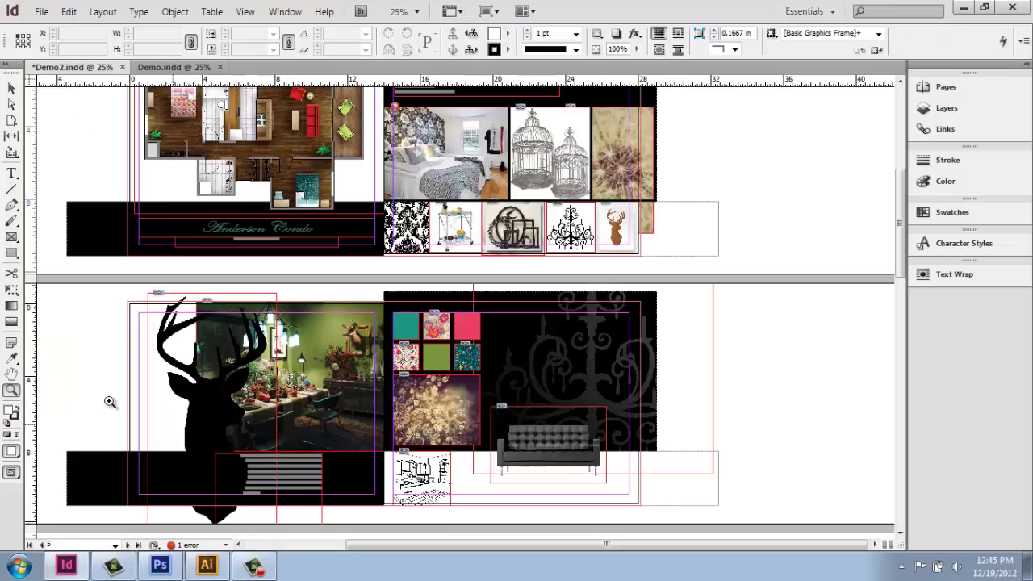
pyautogui.click(11, 89)
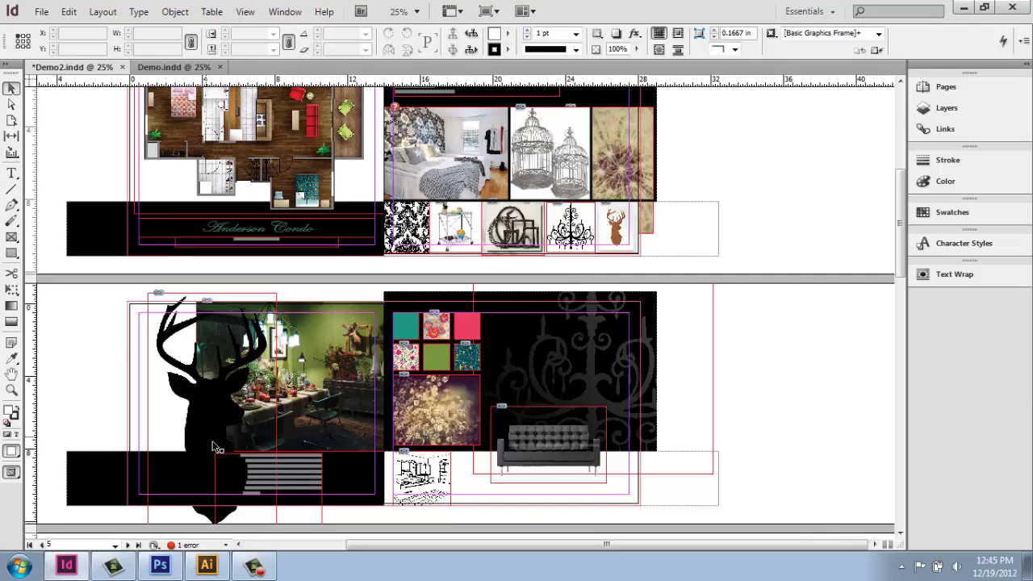
pyautogui.click(213, 432)
pyautogui.press('Delete')
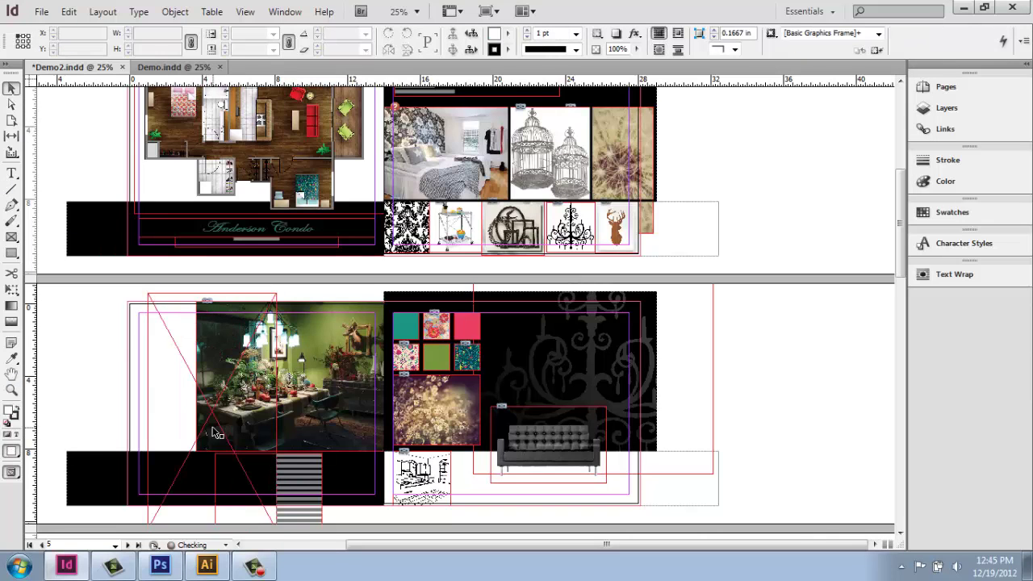
# Move the striped graphic onto the pasteboard at right and delete the leftover empty frame.
pyautogui.moveTo(313, 474); pyautogui.dragTo(839, 394)
pyautogui.click(156, 299)
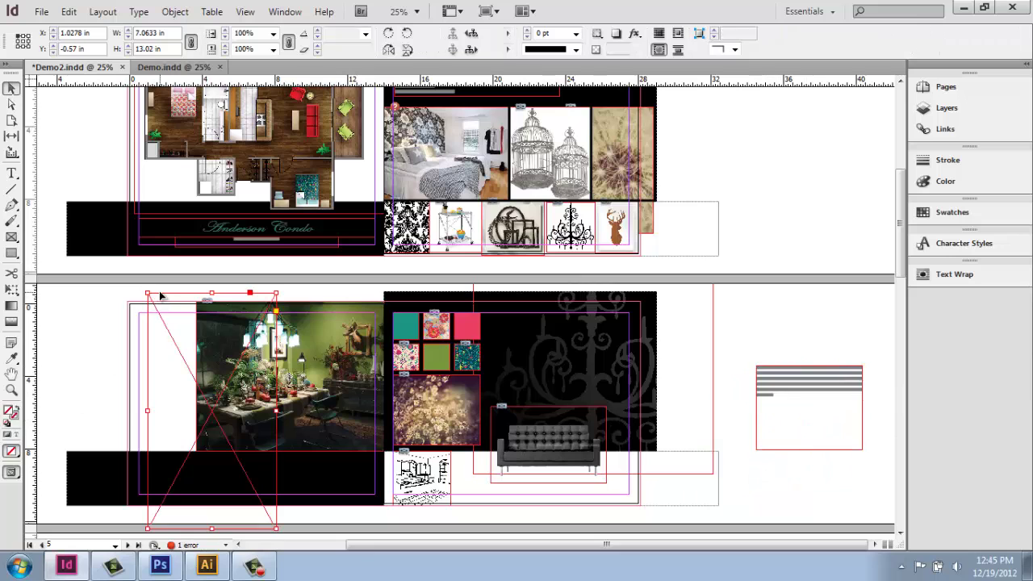
pyautogui.press('Delete')
pyautogui.scroll(-2, 158, 296)
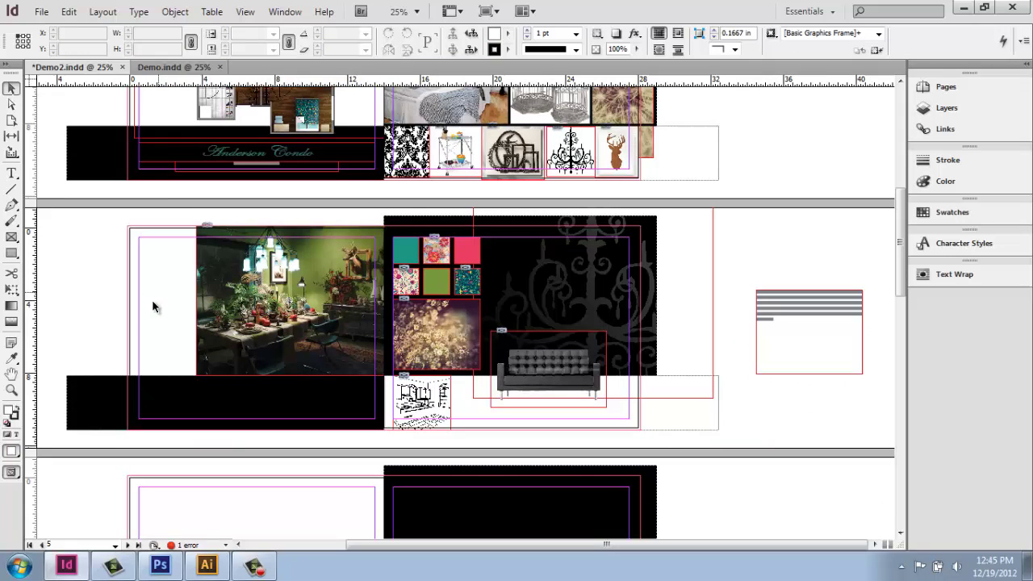
pyautogui.click(11, 374)
pyautogui.moveTo(126, 341); pyautogui.dragTo(219, 346)
# Place Deer02.psd on the lower spread beside the dining-room photo.
pyautogui.click(42, 13)
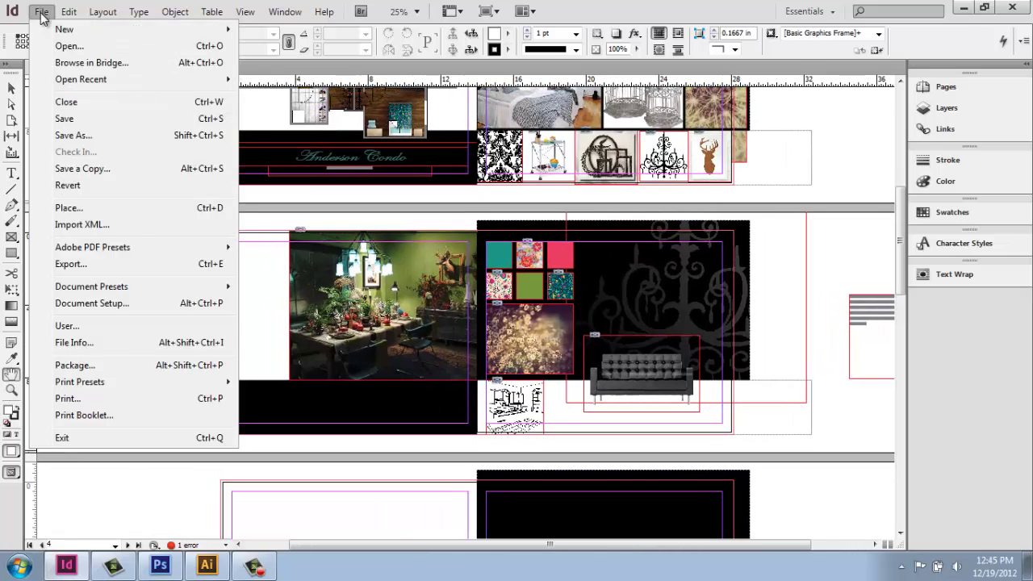
pyautogui.click(133, 210)
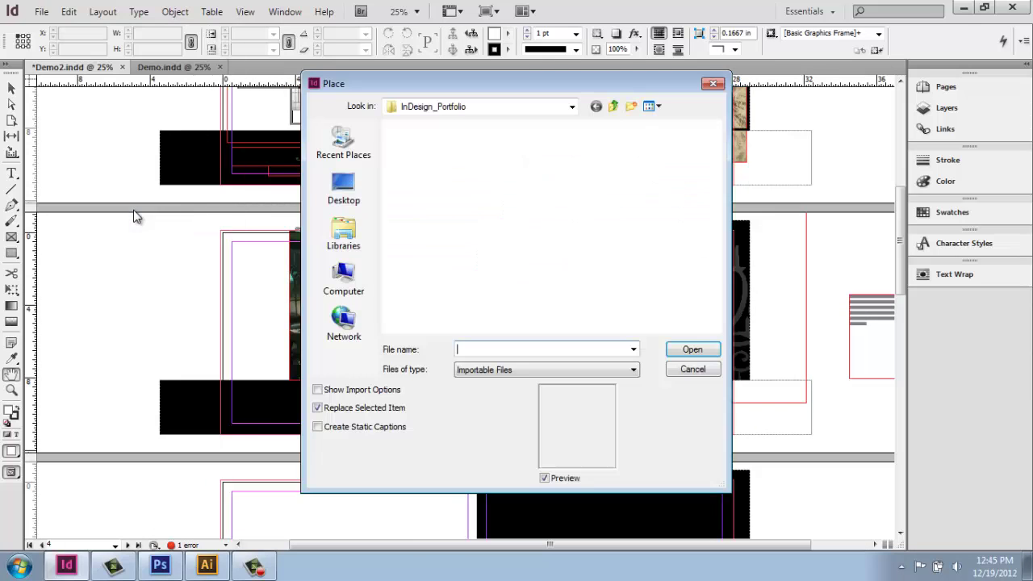
pyautogui.moveTo(715, 159); pyautogui.dragTo(710, 225)
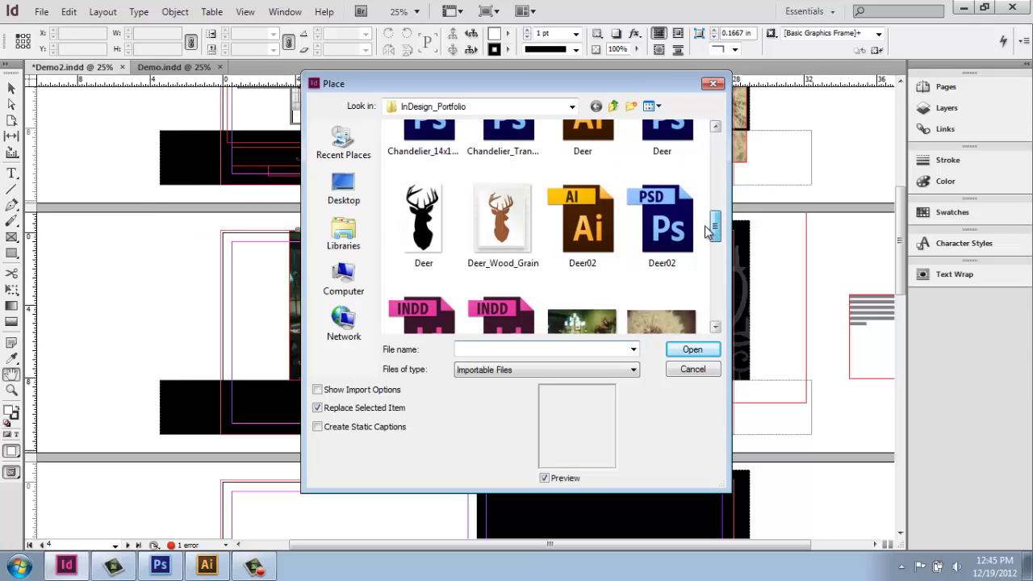
pyautogui.click(662, 227)
pyautogui.click(692, 350)
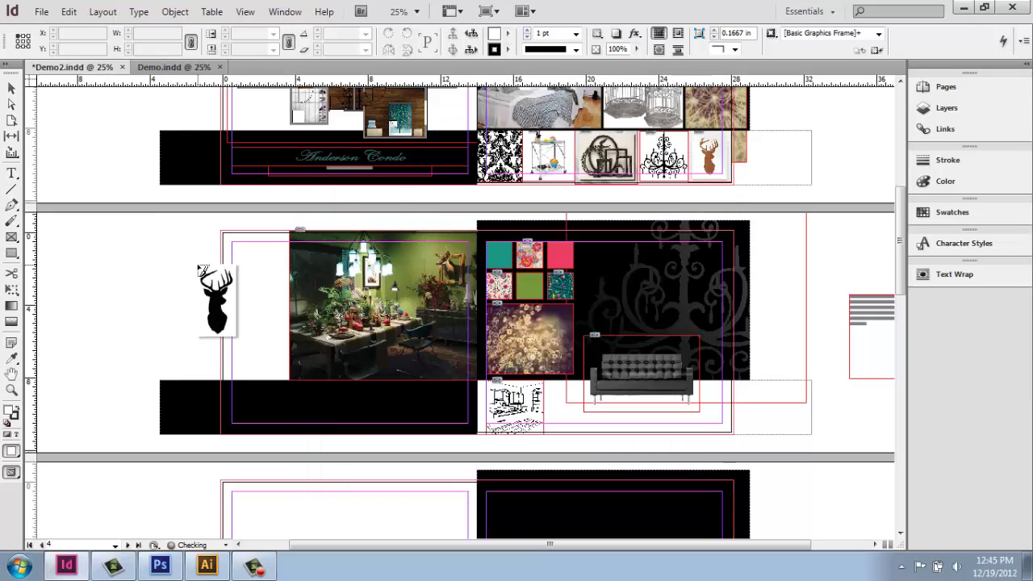
pyautogui.click(11, 87)
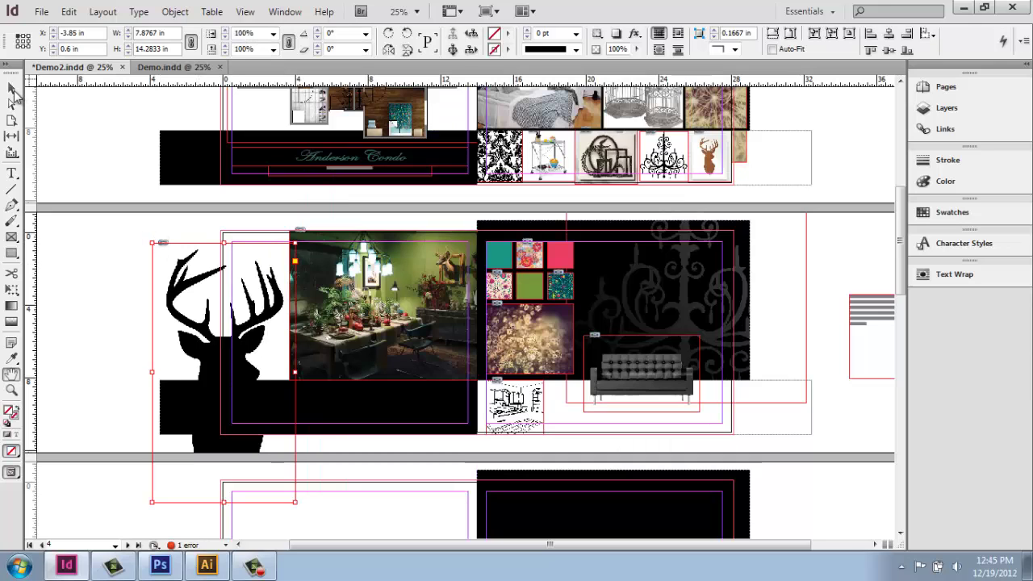
# Turn on Auto-Fit and scale the deer frame to about 7.4 × 13.4 in.
pyautogui.moveTo(206, 352); pyautogui.dragTo(292, 326)
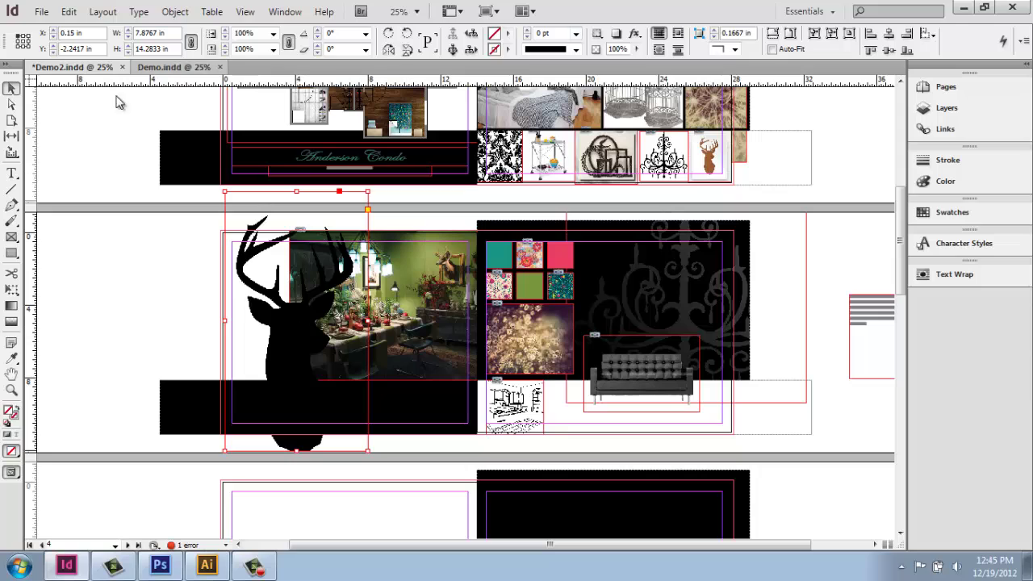
pyautogui.click(771, 49)
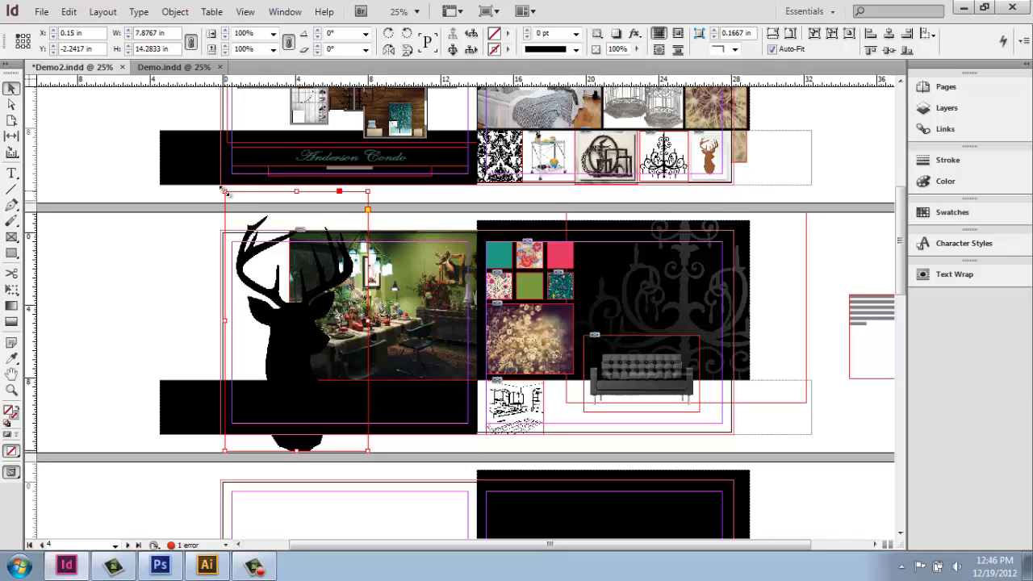
pyautogui.moveTo(227, 193); pyautogui.dragTo(245, 230)
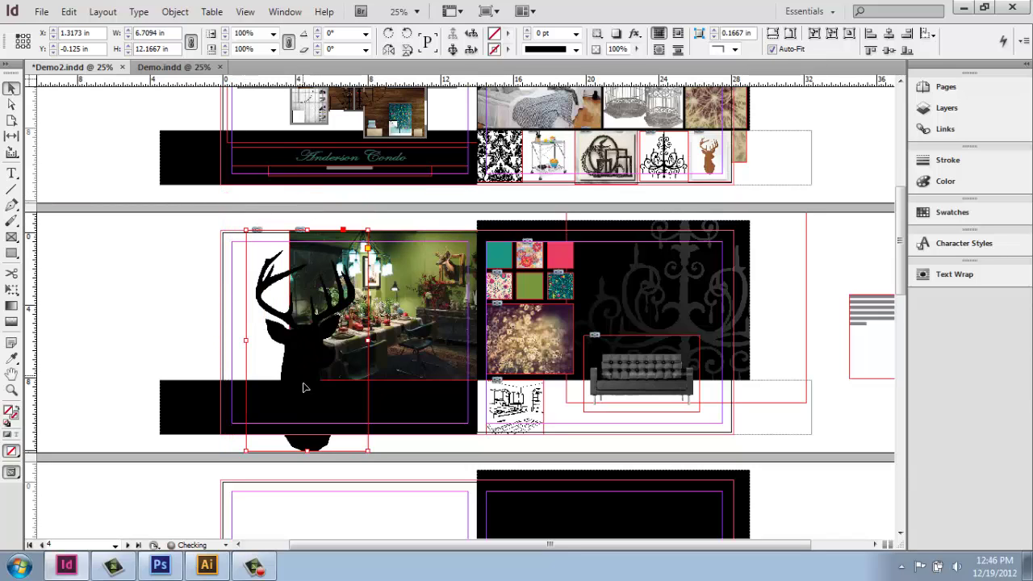
pyautogui.moveTo(296, 376); pyautogui.dragTo(279, 347)
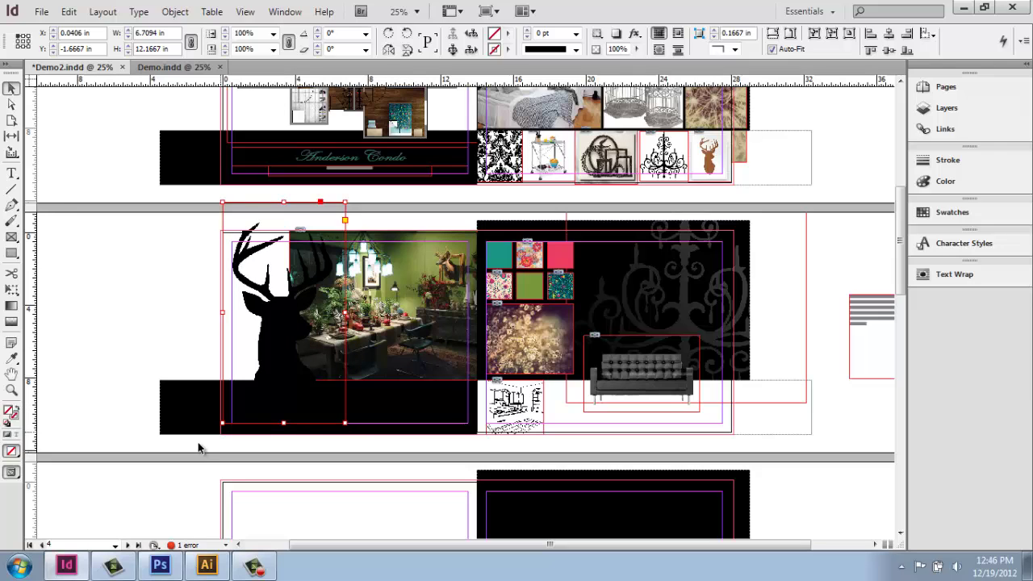
pyautogui.moveTo(224, 426); pyautogui.dragTo(212, 429)
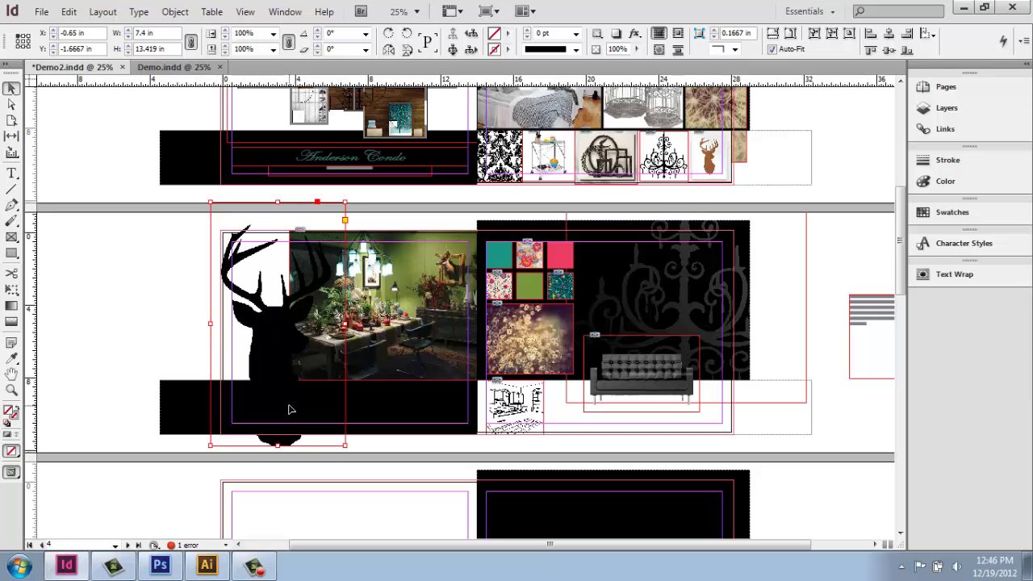
# Nudge the deer into place along the spread's left edge over the dining photo, then deselect.
pyautogui.press('Up')
pyautogui.press('Up')
pyautogui.press('Up')
pyautogui.press('Up')
pyautogui.press('Up')
pyautogui.press('Up')
pyautogui.press('Up')
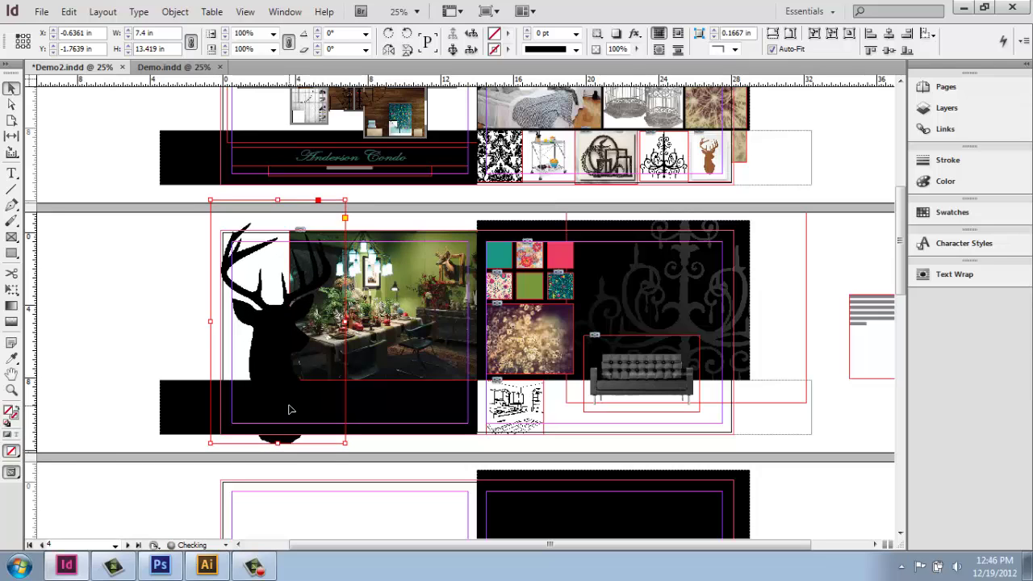
pyautogui.press('Right')
pyautogui.press('Right')
pyautogui.press('Right')
pyautogui.press('Right')
pyautogui.press('Right')
pyautogui.press('Right')
pyautogui.press('Right')
pyautogui.press('Right')
pyautogui.press('Right')
pyautogui.press('Right')
pyautogui.press('Right')
pyautogui.press('Right')
pyautogui.press('Right')
pyautogui.press('Right')
pyautogui.press('Right')
pyautogui.press('Right')
pyautogui.press('Right')
pyautogui.press('Right')
pyautogui.press('Right')
pyautogui.press('Right')
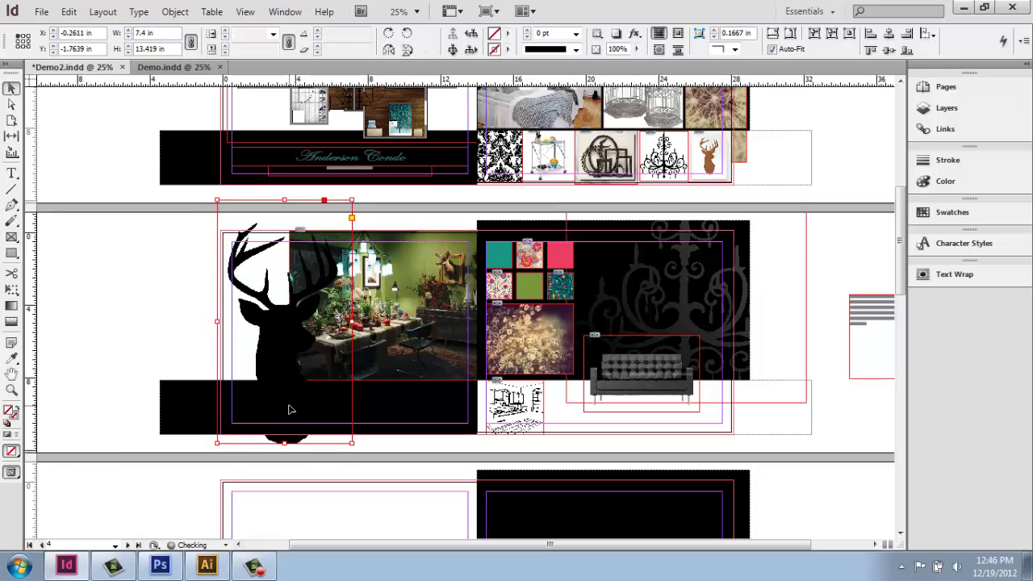
pyautogui.press('Right')
pyautogui.press('Right')
pyautogui.press('Left')
pyautogui.press('Left')
pyautogui.press('Left')
pyautogui.press('Down')
pyautogui.press('Down')
pyautogui.press('Down')
pyautogui.press('Down')
pyautogui.press('Down')
pyautogui.press('Down')
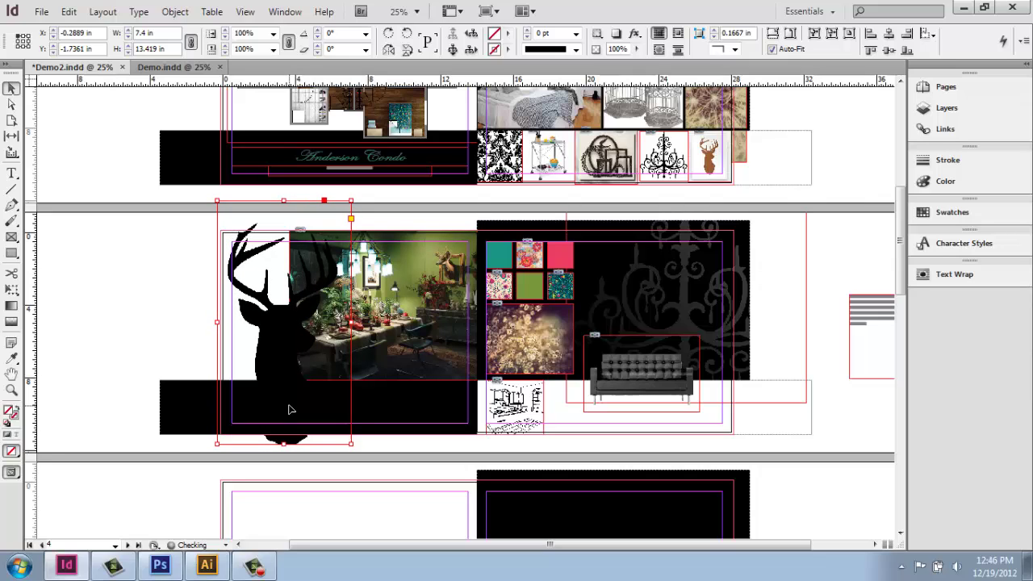
pyautogui.press('Left')
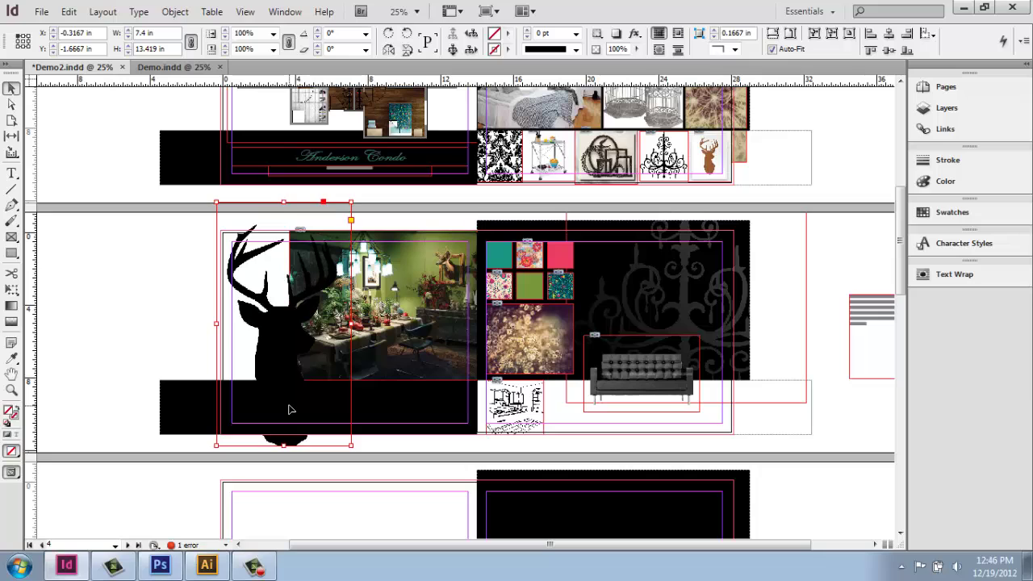
pyautogui.click(76, 287)
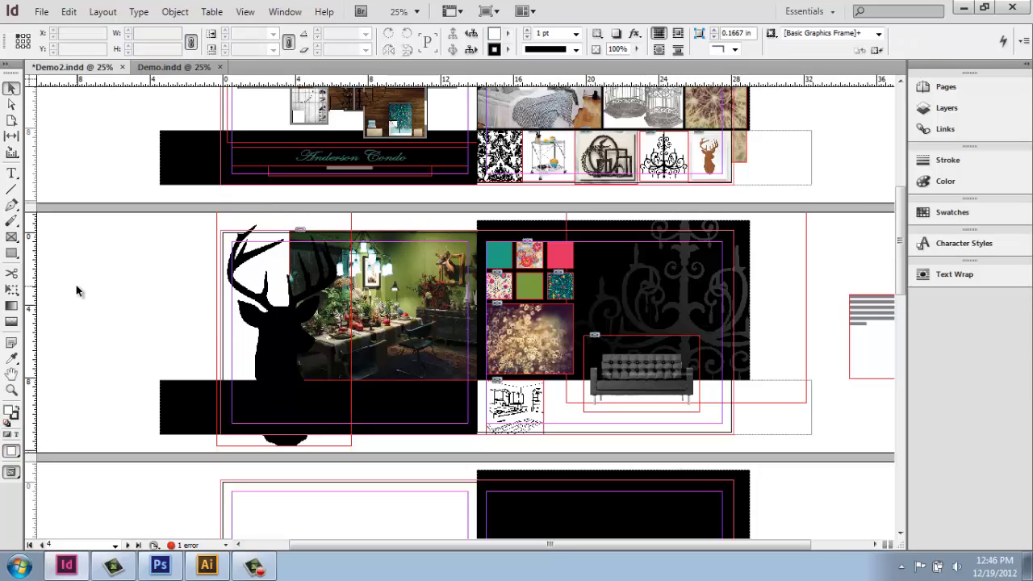